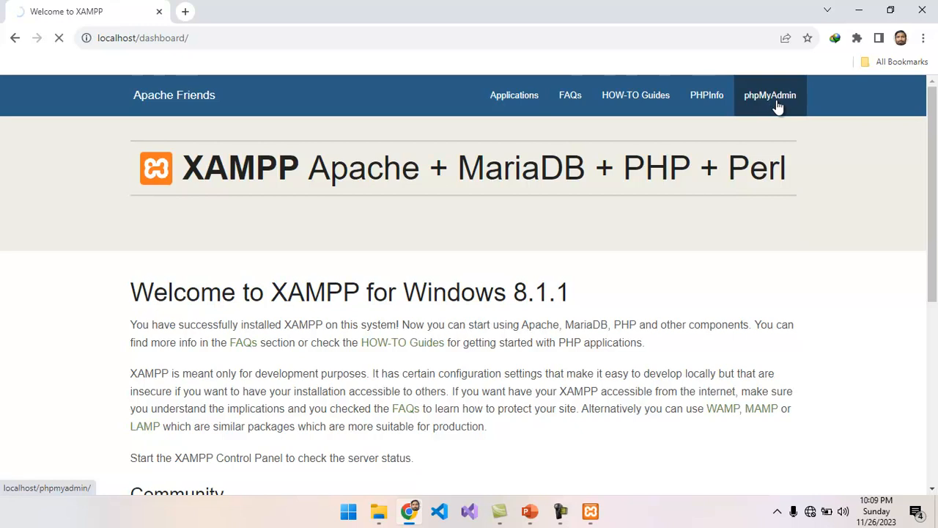
Step: Reopen phpMyAdmin from the XAMPP MySQL Admin button
{"action": "left_click", "coordinate": [777, 106]}
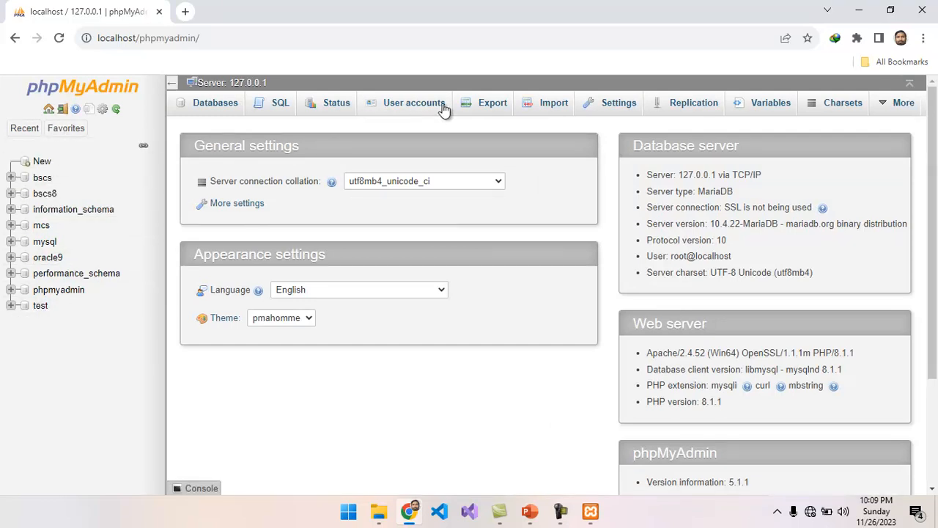
{"action": "left_click", "coordinate": [922, 14]}
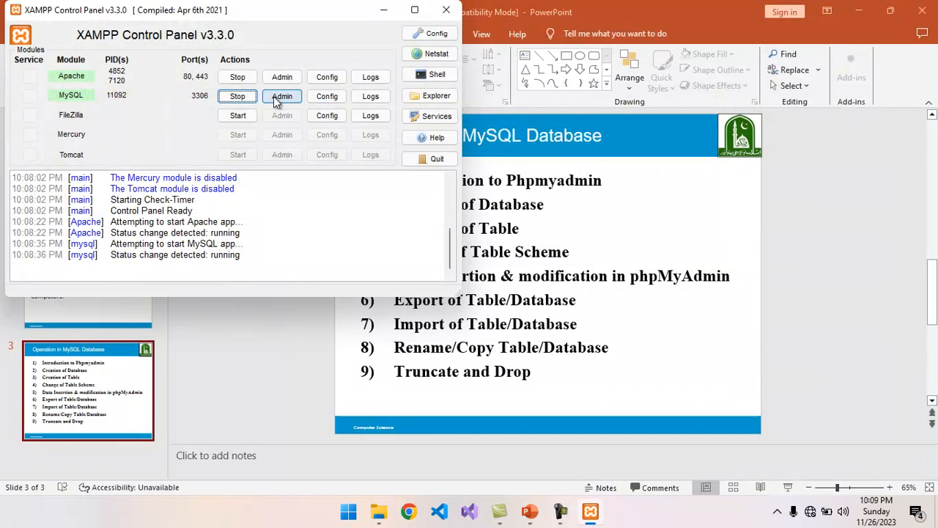
{"action": "left_click", "coordinate": [282, 99]}
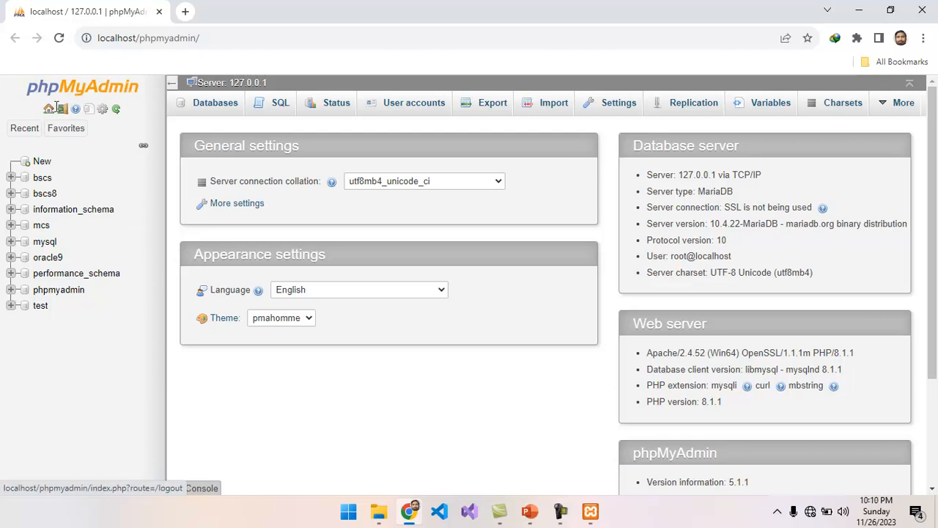
Step: Try the sidebar's favorites, collapse/expand and clear-session controls, then list all databases
{"action": "left_click", "coordinate": [68, 129]}
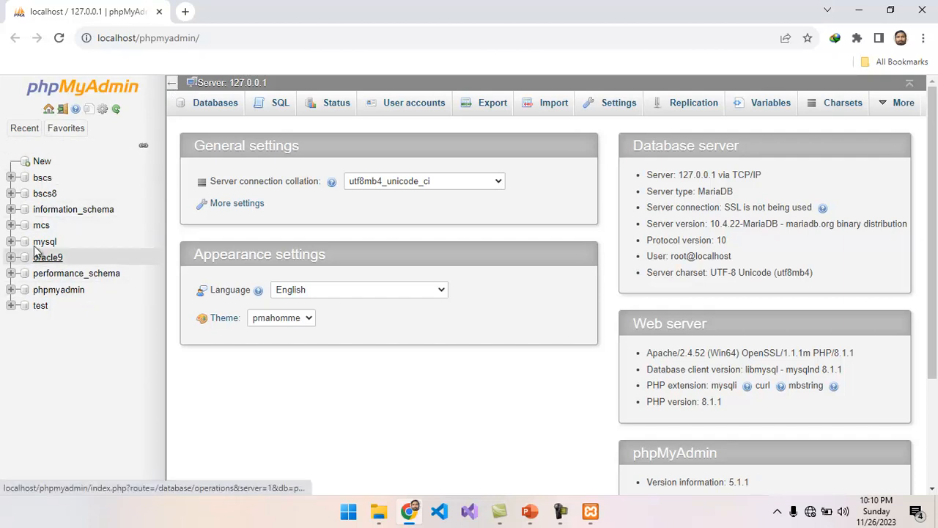
{"action": "left_click", "coordinate": [172, 83]}
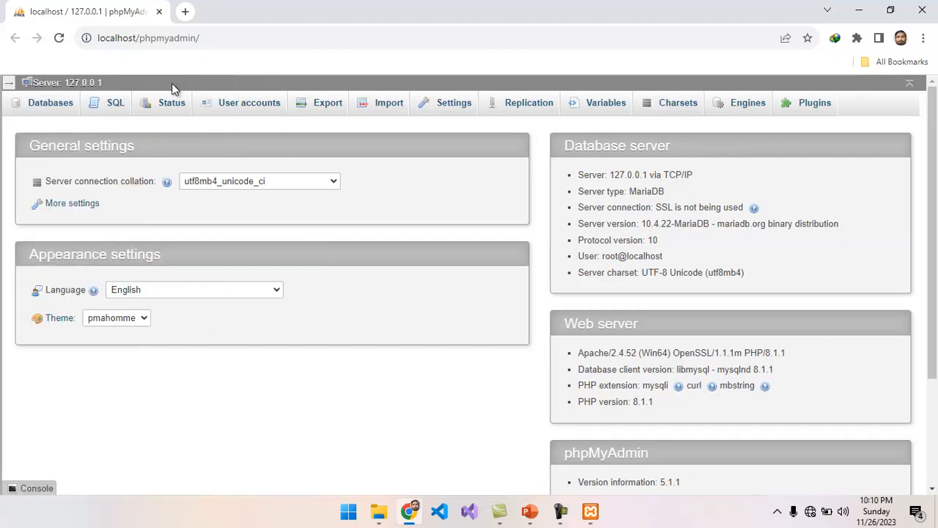
{"action": "left_click", "coordinate": [11, 83]}
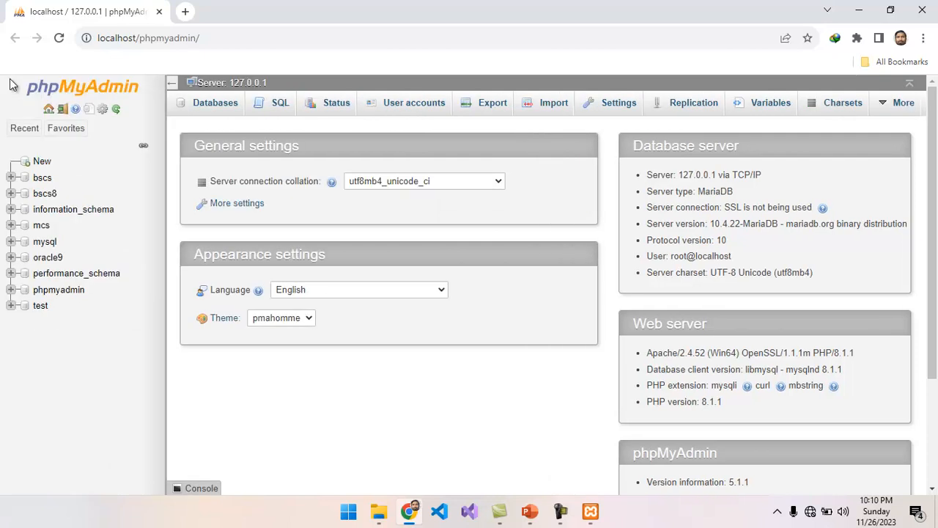
{"action": "left_click", "coordinate": [63, 113]}
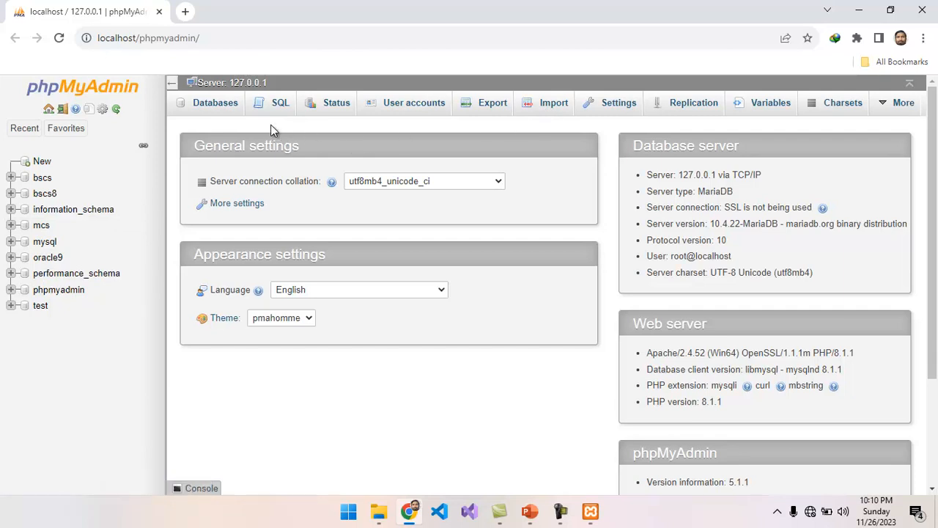
{"action": "left_click", "coordinate": [222, 107]}
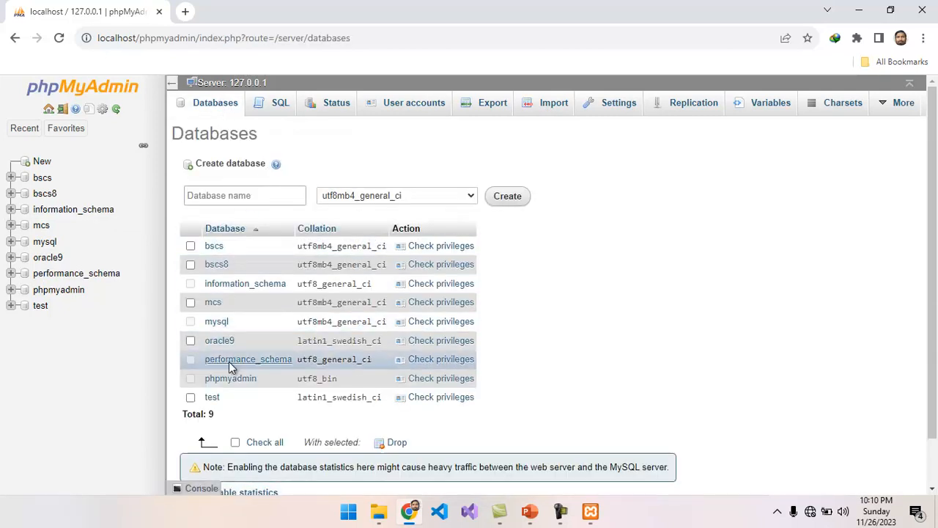
Step: Name a new database bscs2 and create it
{"action": "left_click", "coordinate": [228, 196]}
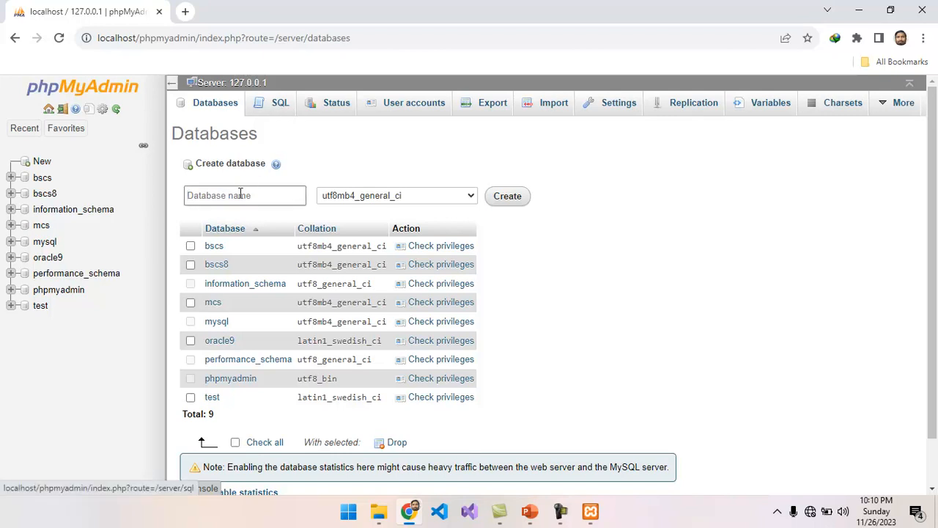
{"action": "left_click", "coordinate": [237, 193]}
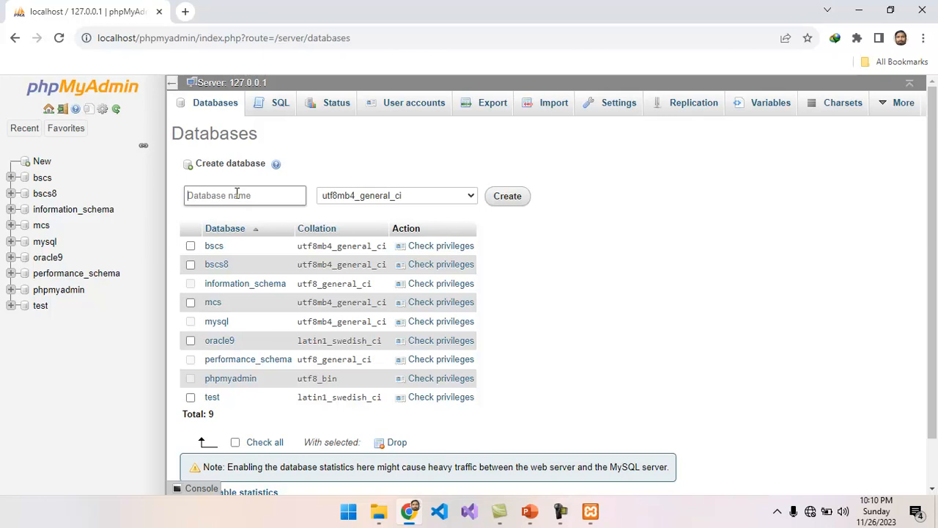
{"action": "type", "text": "bscs2"}
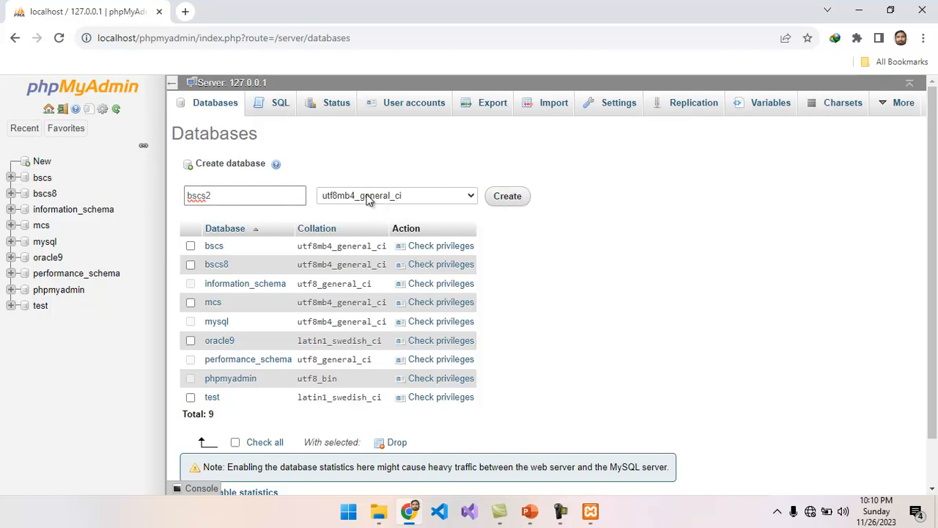
{"action": "left_click", "coordinate": [517, 197]}
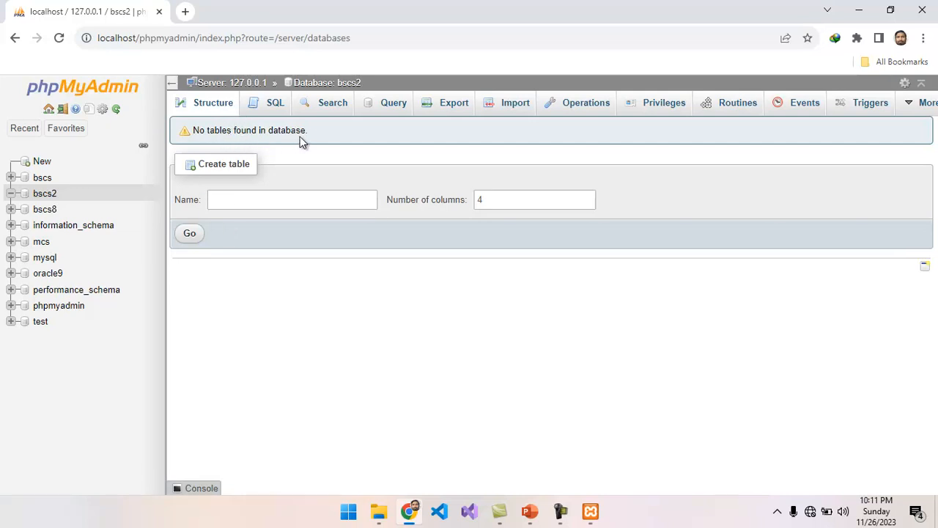
Step: Start a four-column table named student with rollno and a VARCHAR name column
{"action": "left_click", "coordinate": [250, 200]}
{"action": "type", "text": "student"}
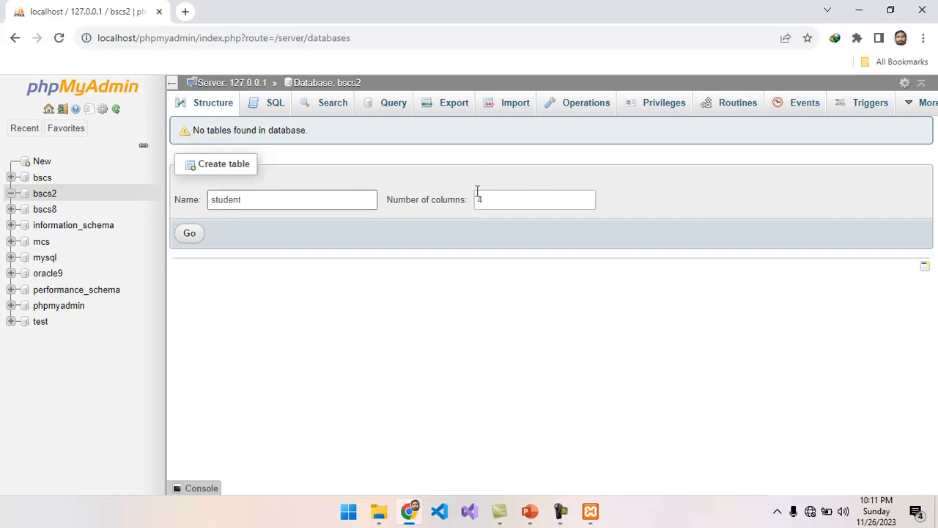
{"action": "left_click", "coordinate": [192, 235]}
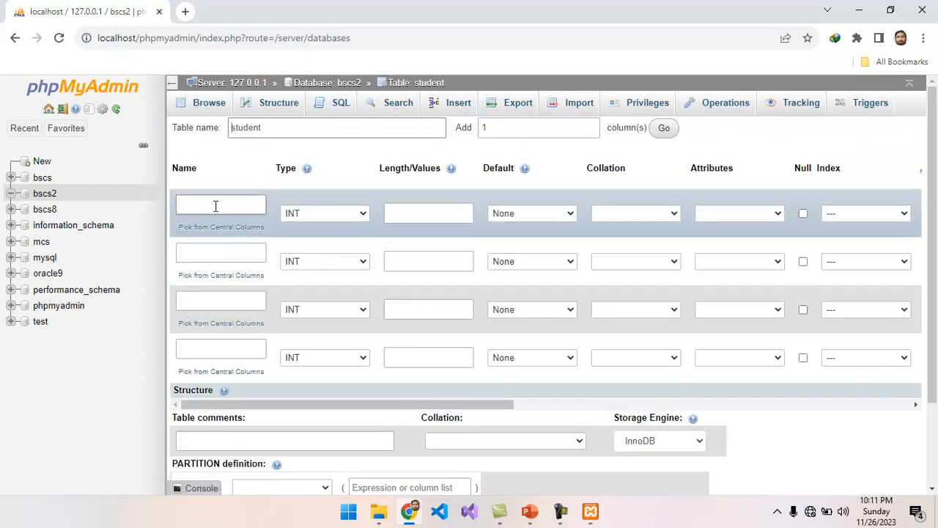
{"action": "left_click", "coordinate": [216, 206]}
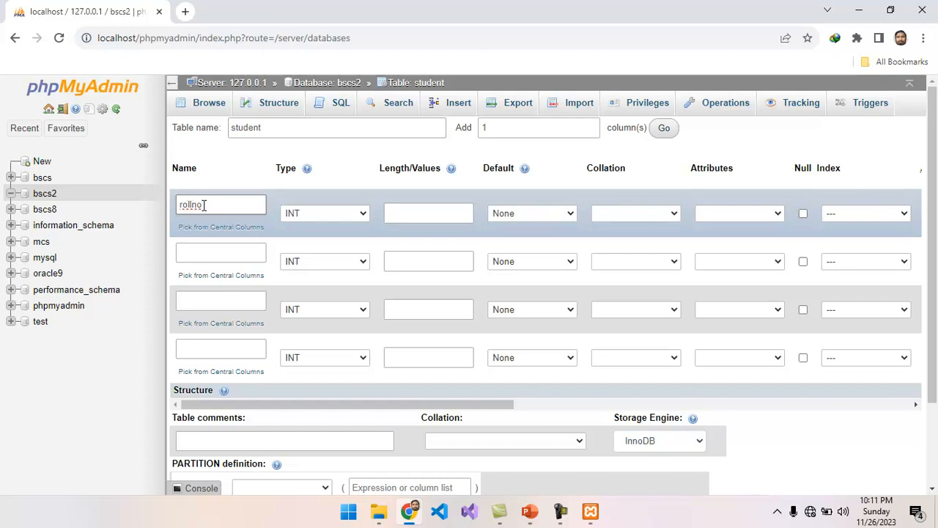
{"action": "left_click", "coordinate": [198, 252]}
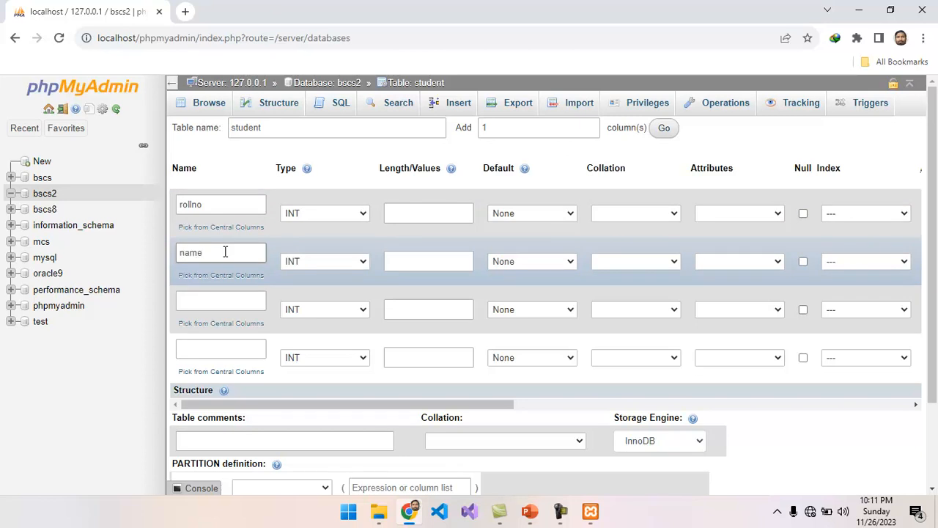
{"action": "left_click", "coordinate": [363, 264]}
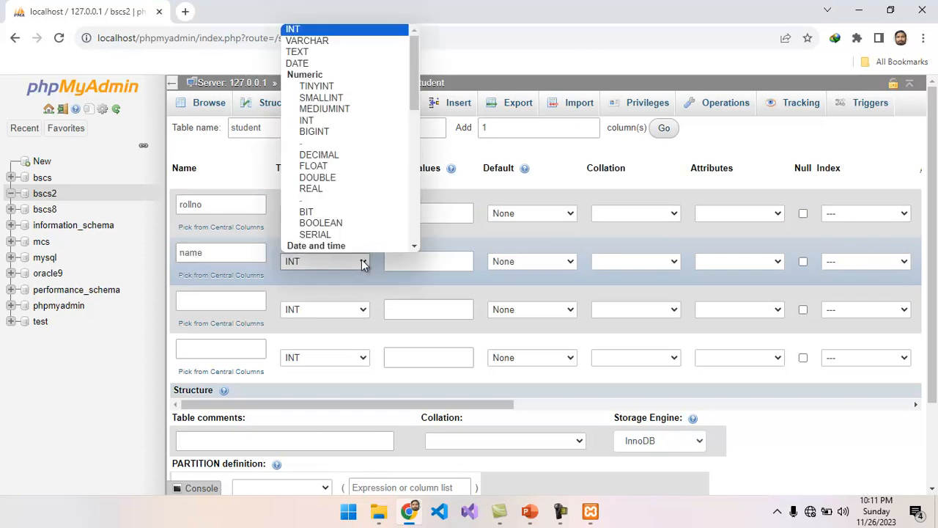
{"action": "left_click", "coordinate": [313, 42]}
{"action": "left_click", "coordinate": [405, 257]}
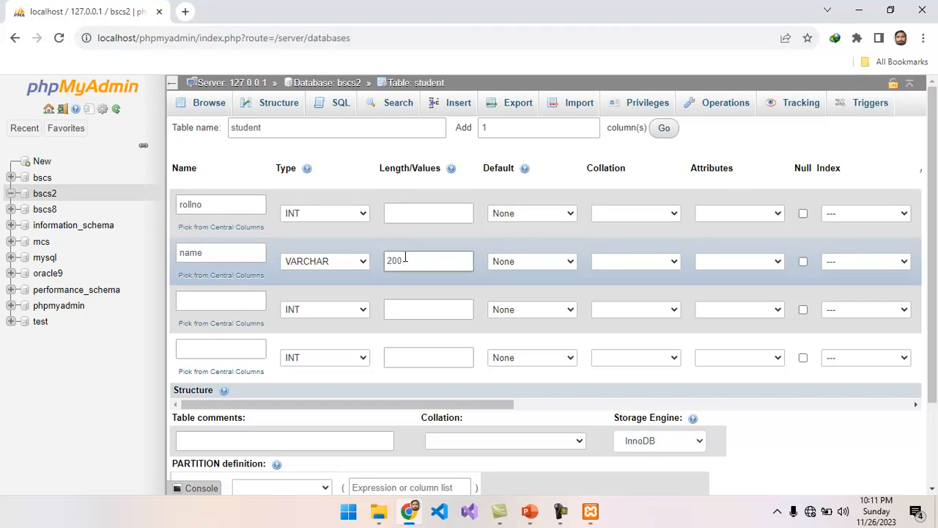
Step: Add class VARCHAR(200) and gpa FLOAT columns and save the student table
{"action": "left_click", "coordinate": [226, 295]}
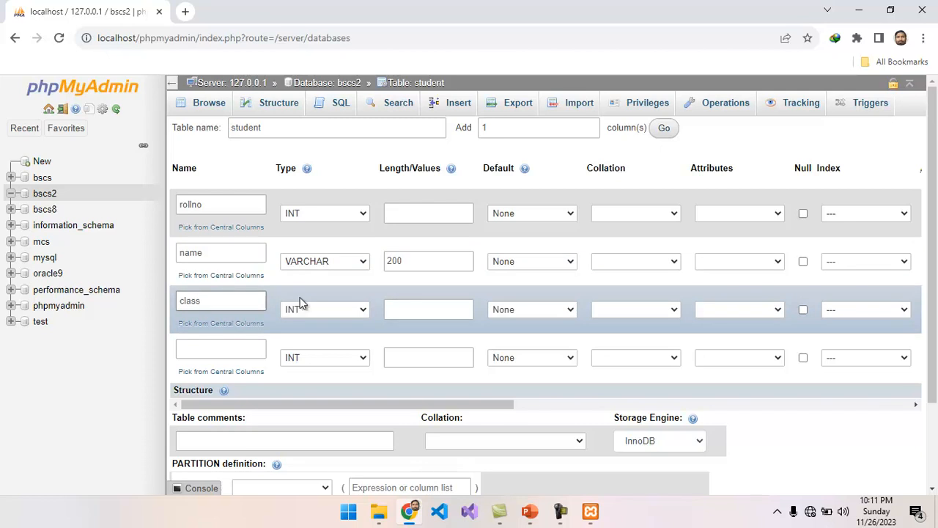
{"action": "left_click", "coordinate": [346, 312]}
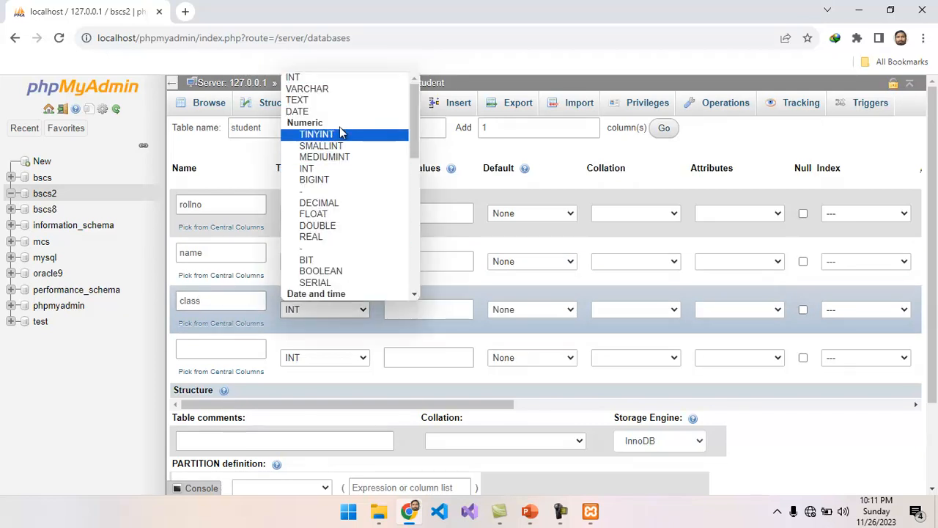
{"action": "left_click", "coordinate": [327, 92]}
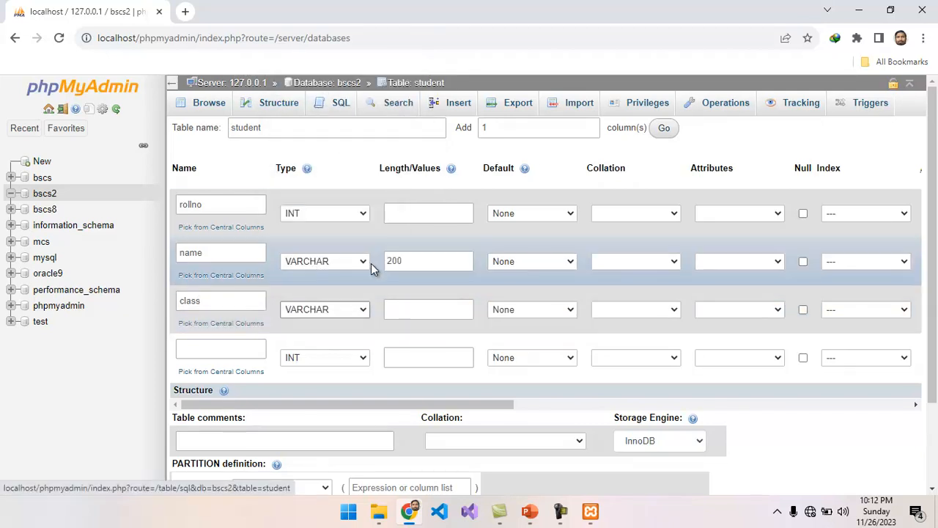
{"action": "left_click", "coordinate": [411, 308]}
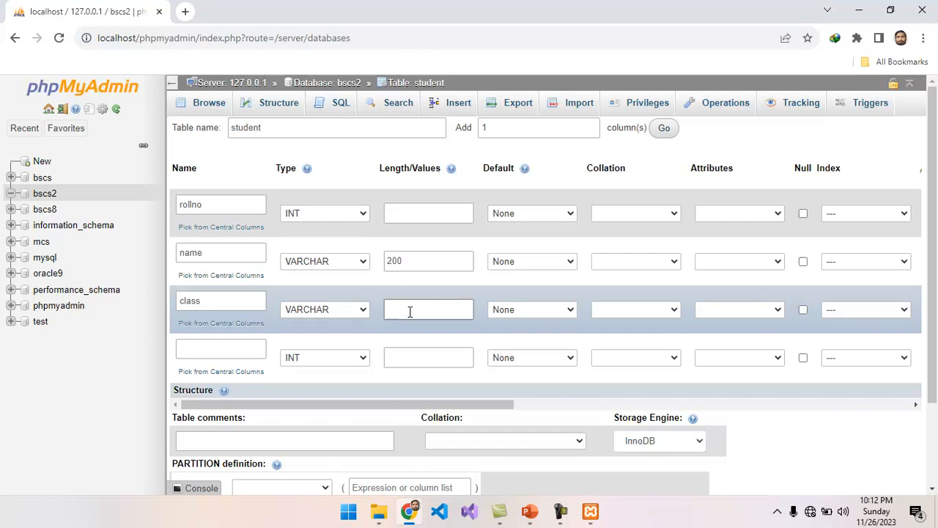
{"action": "type", "text": "200"}
{"action": "left_click", "coordinate": [246, 351]}
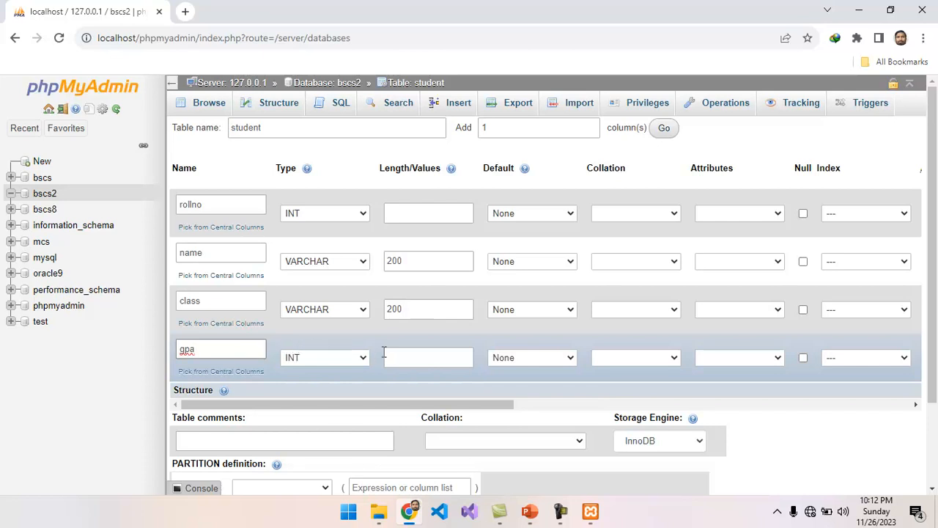
{"action": "left_click", "coordinate": [360, 358]}
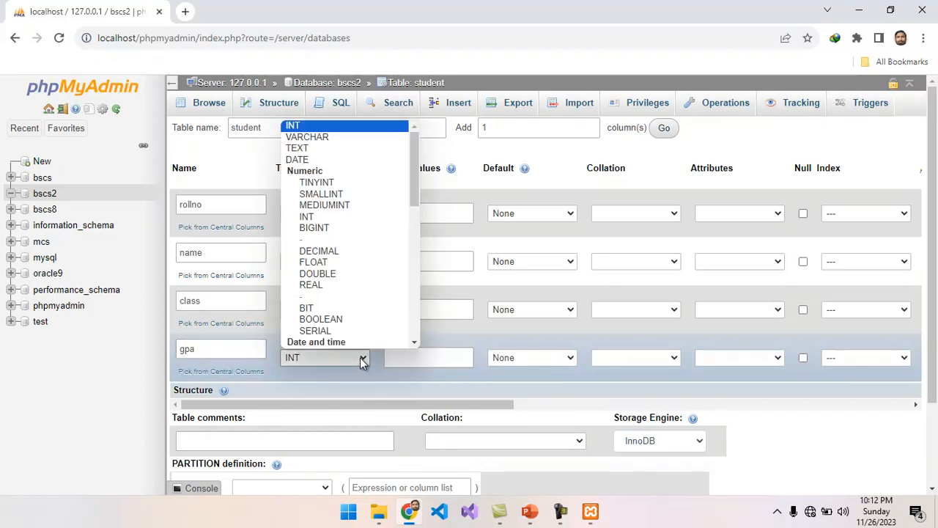
{"action": "left_click", "coordinate": [354, 262]}
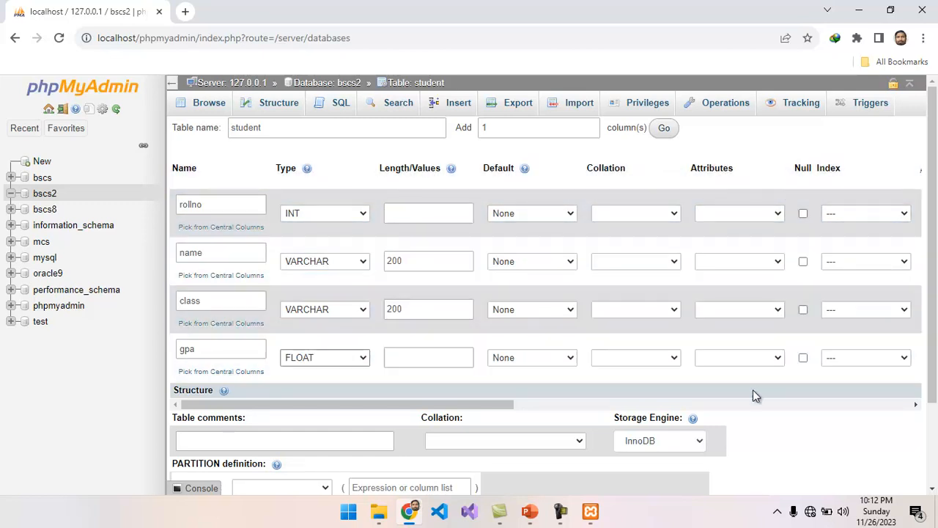
{"action": "left_click_drag", "start_coordinate": [936, 363], "coordinate": [937, 446]}
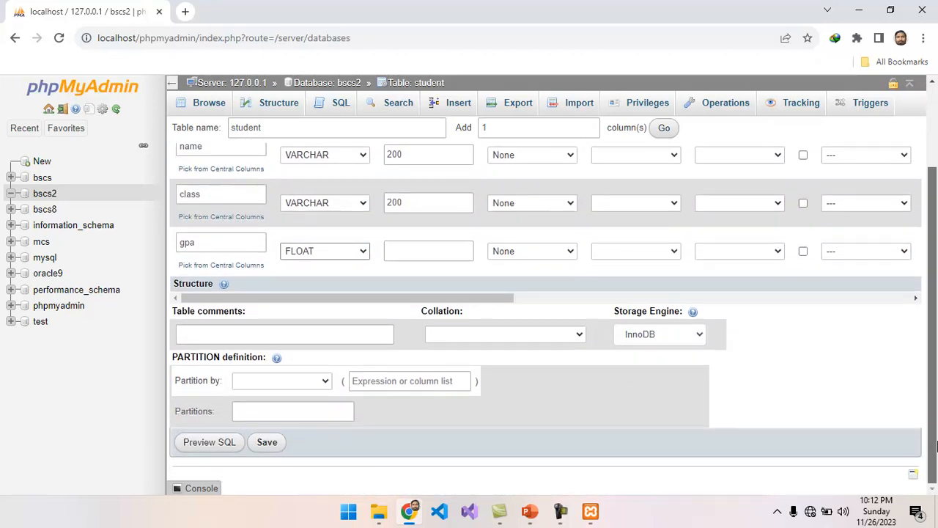
{"action": "left_click", "coordinate": [267, 443]}
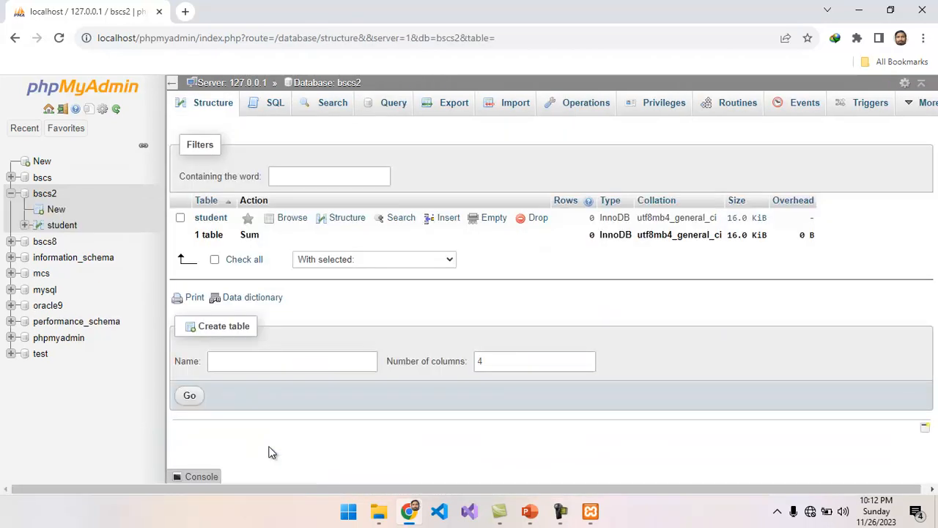
Step: Browse the empty student table, then view its rollno, name, class and gpa column structure
{"action": "left_click", "coordinate": [210, 218]}
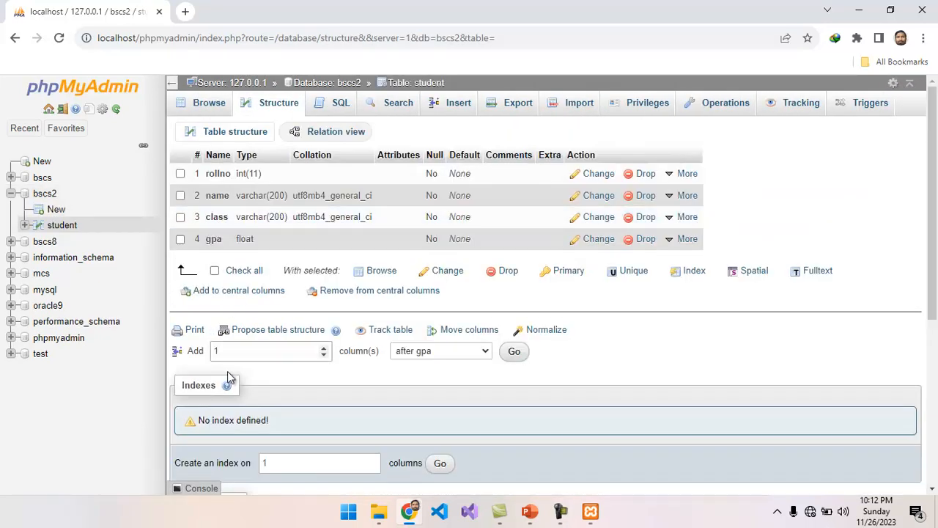
{"action": "left_click", "coordinate": [209, 104]}
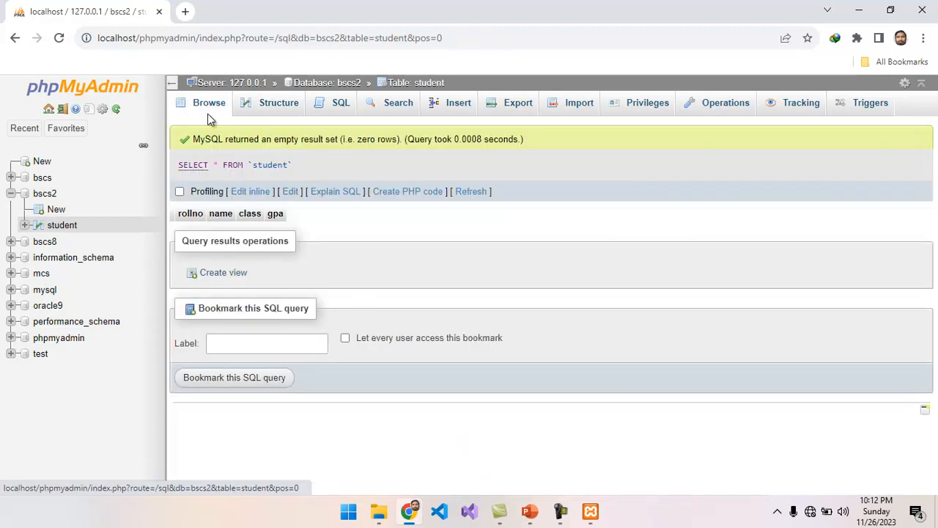
{"action": "left_click", "coordinate": [63, 227]}
{"action": "left_click", "coordinate": [51, 196]}
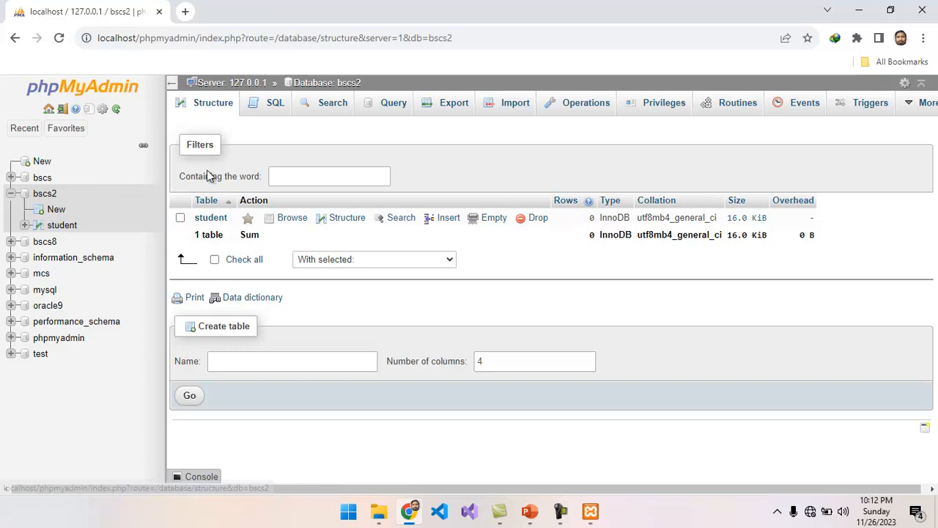
{"action": "left_click", "coordinate": [211, 217]}
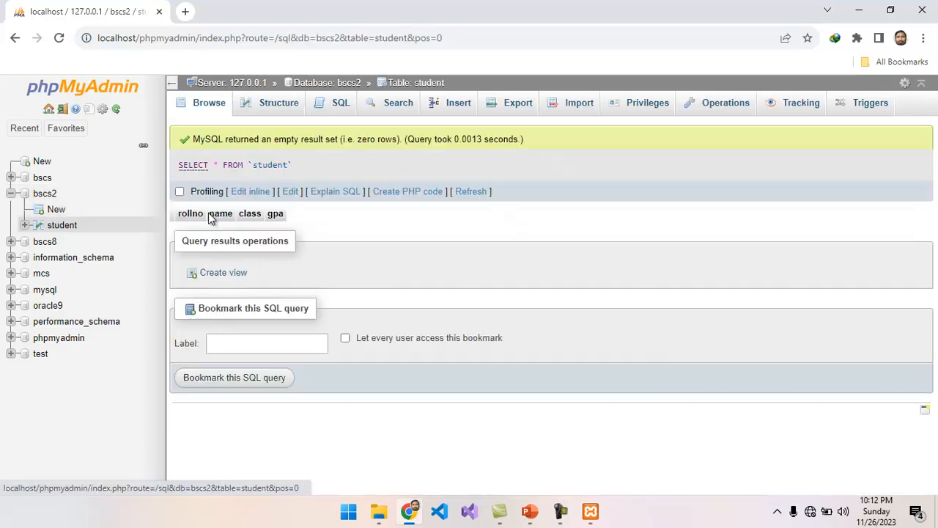
{"action": "left_click", "coordinate": [271, 105]}
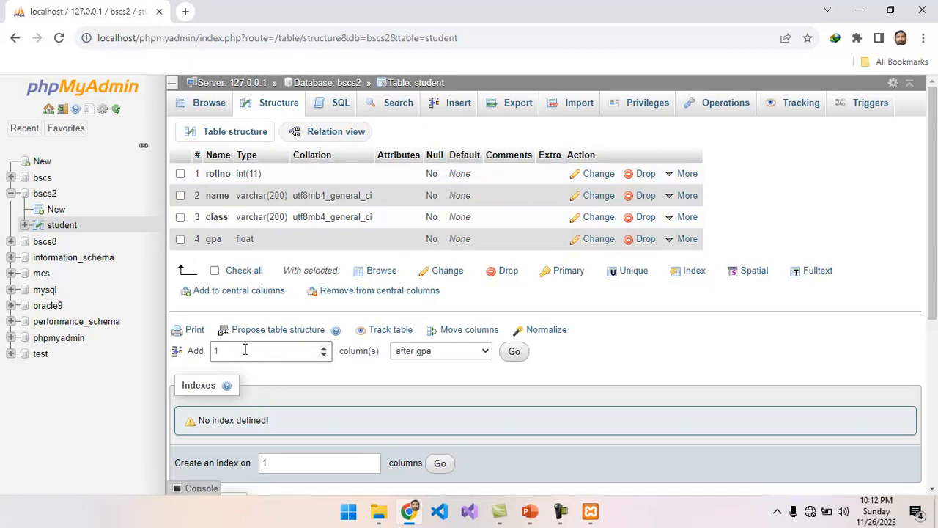
Step: Keep new columns positioned after gpa and go to rollno's More options
{"action": "left_click", "coordinate": [487, 352]}
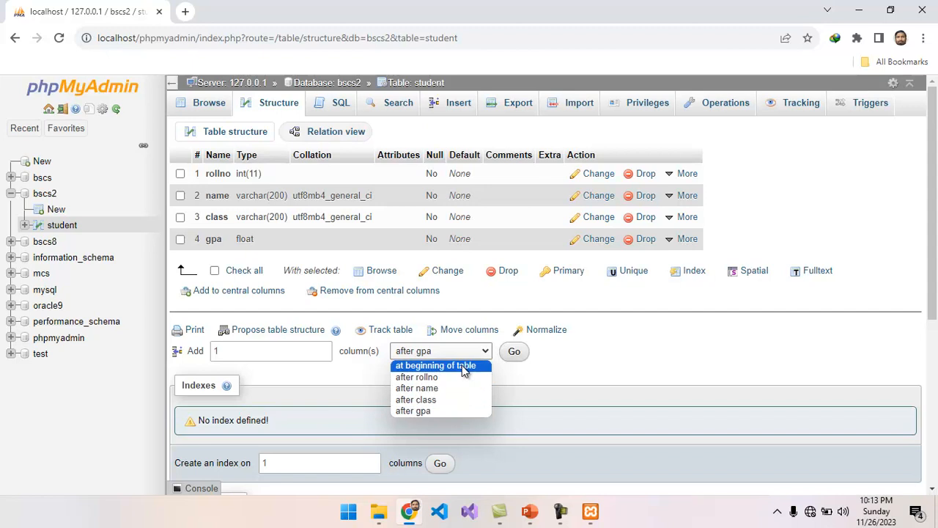
{"action": "left_click", "coordinate": [517, 385]}
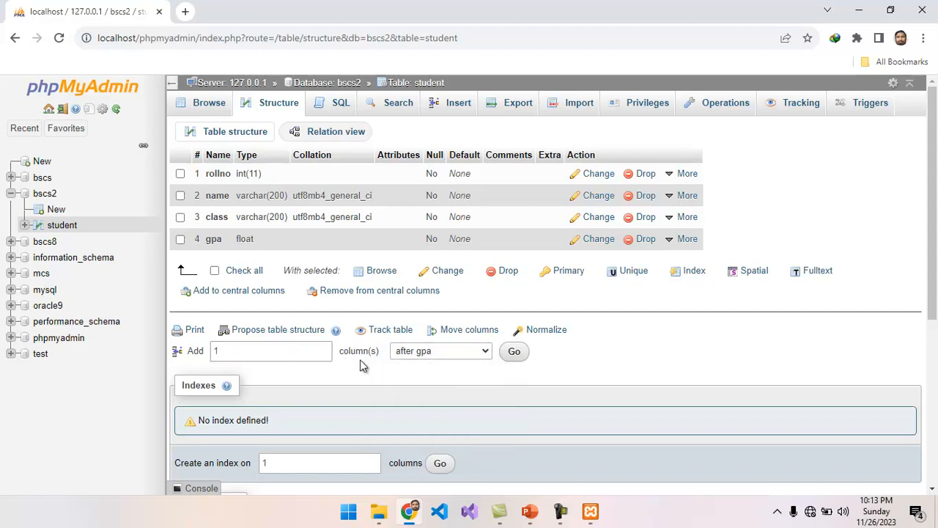
{"action": "mouse_move", "coordinate": [682, 174]}
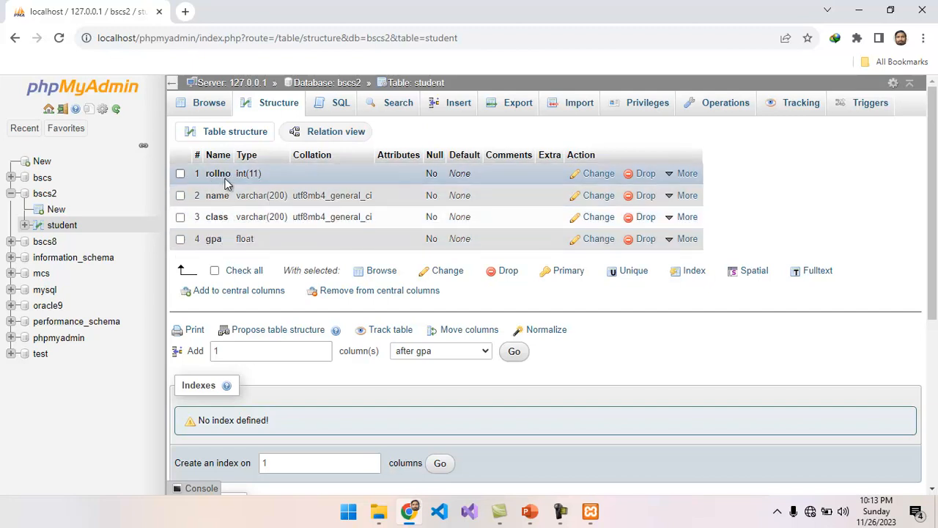
Step: Make rollno the primary key of the student table and confirm it
{"action": "left_click", "coordinate": [684, 174]}
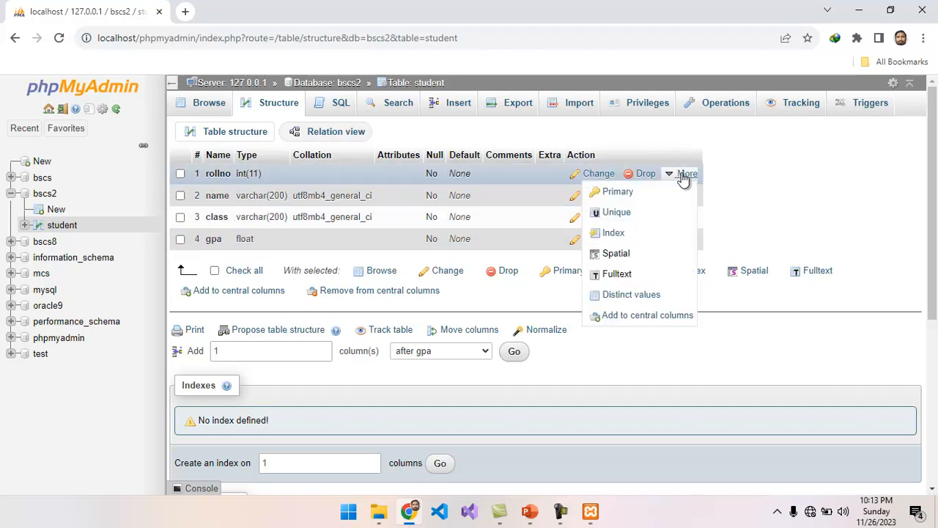
{"action": "left_click", "coordinate": [634, 192]}
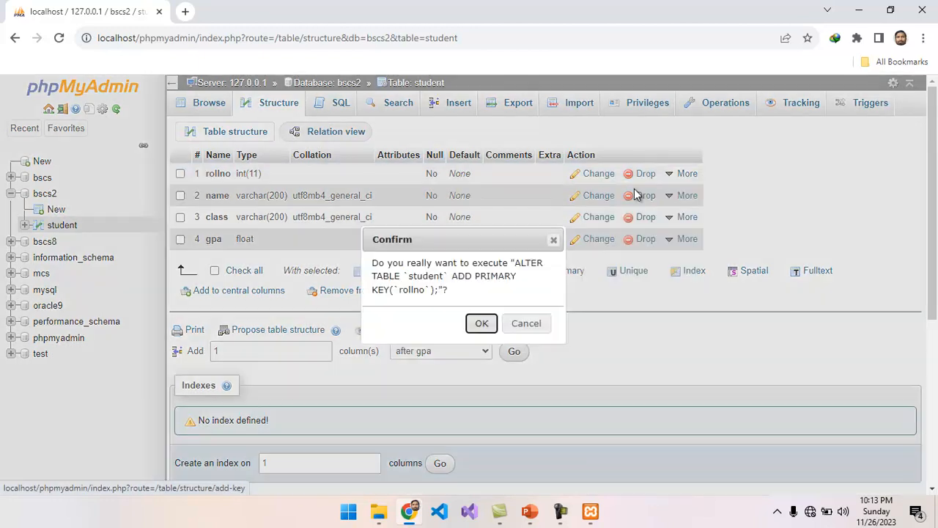
{"action": "left_click", "coordinate": [482, 323]}
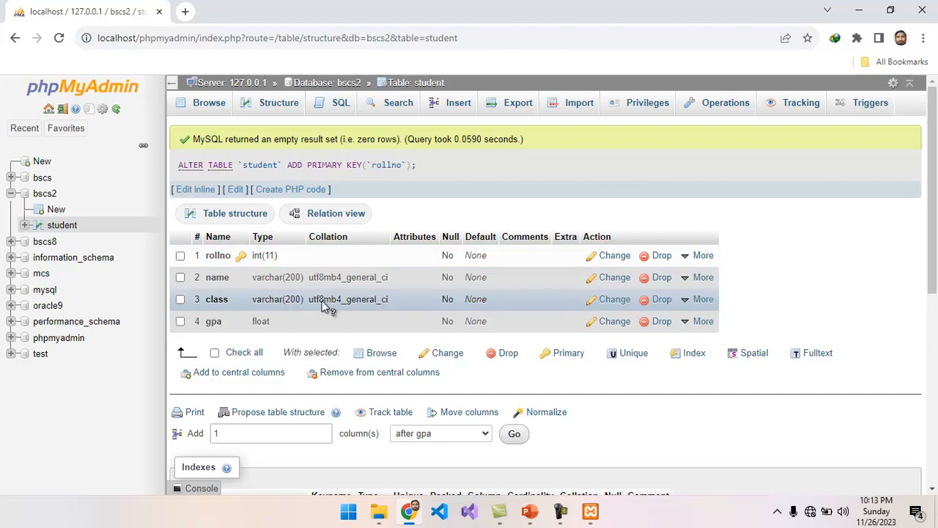
{"action": "left_click", "coordinate": [529, 511]}
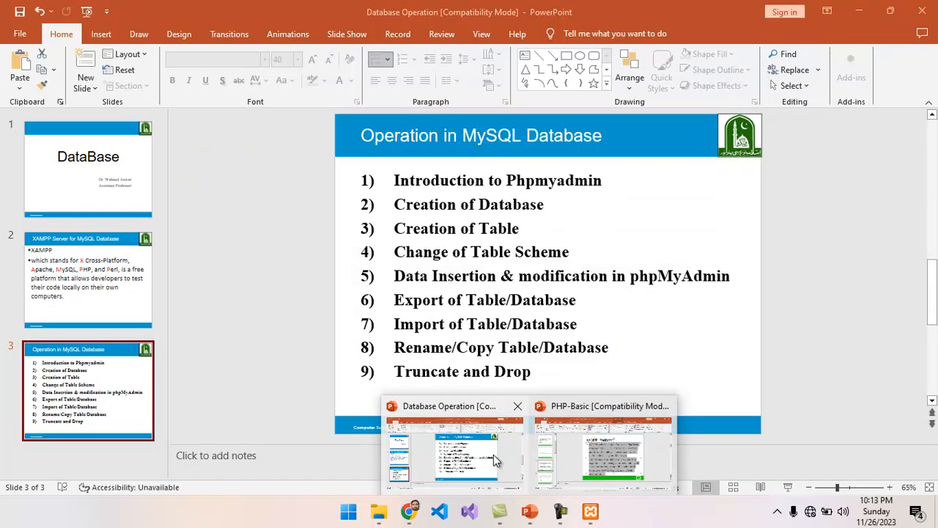
Step: Check the Database Operation presentation, minimise it, and open student's Insert form
{"action": "left_click", "coordinate": [495, 456]}
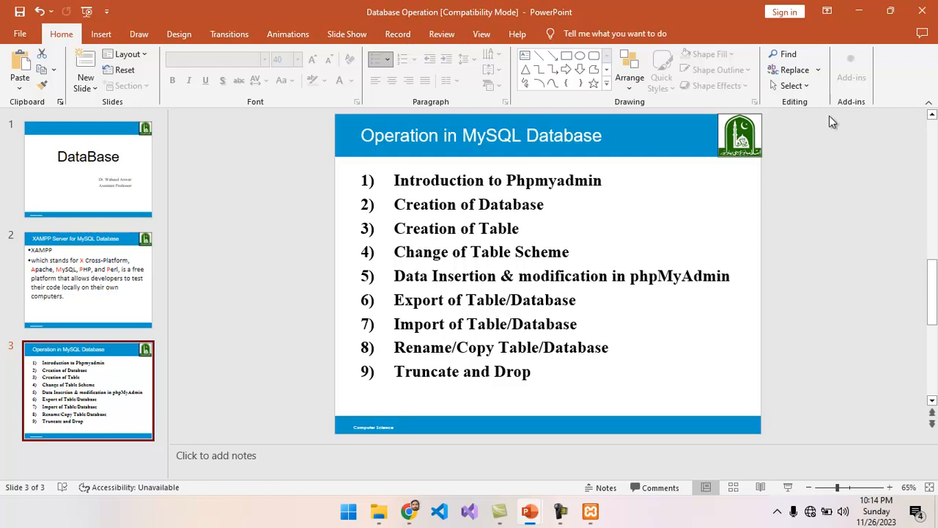
{"action": "left_click", "coordinate": [860, 13]}
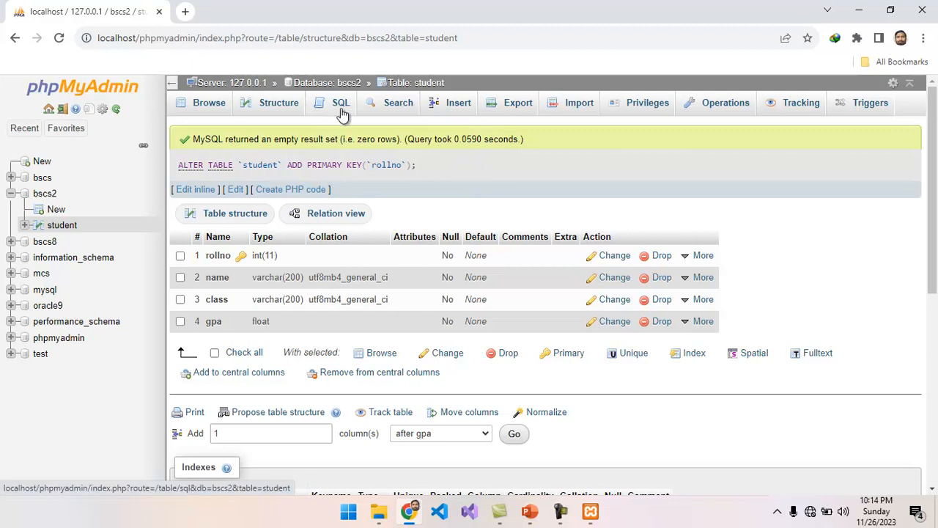
{"action": "left_click", "coordinate": [462, 105]}
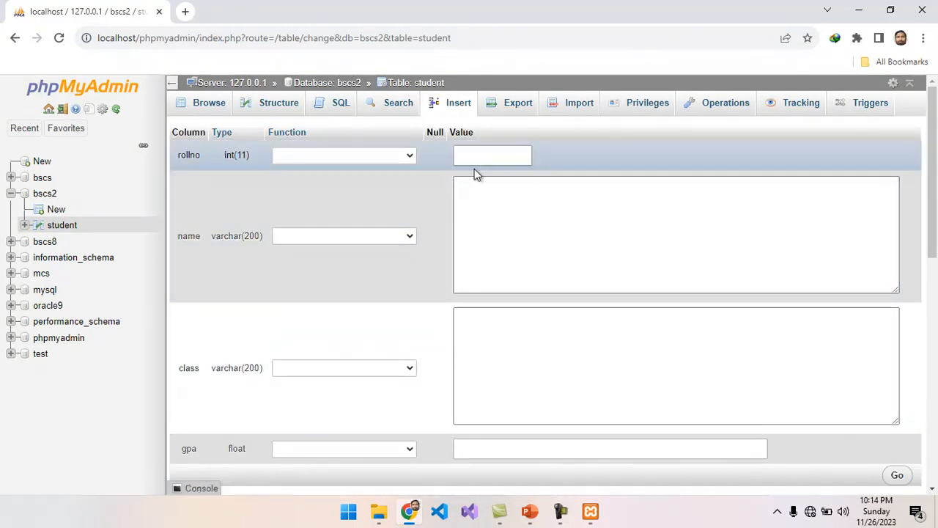
Step: Enter rollno 20, the teacher's name, class BSCS and gpa 3.6 in the Insert form
{"action": "left_click", "coordinate": [477, 155]}
{"action": "left_click", "coordinate": [493, 188]}
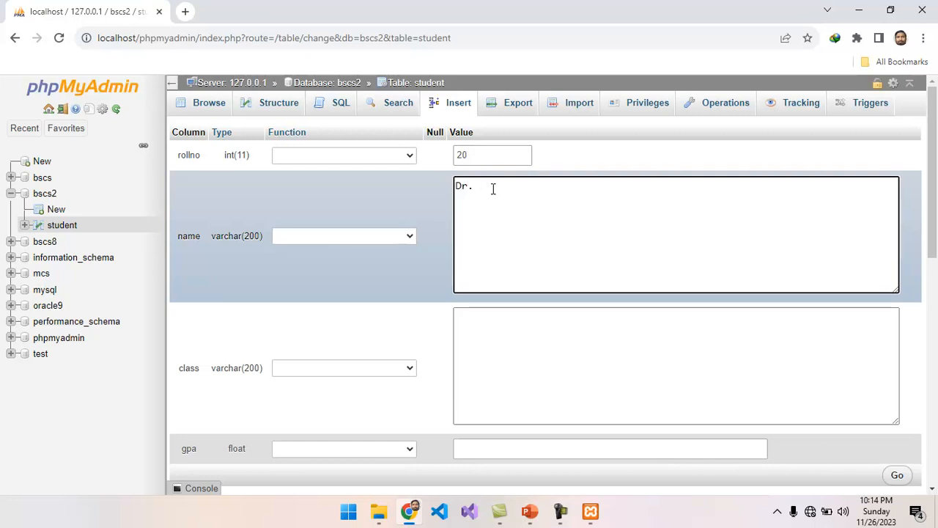
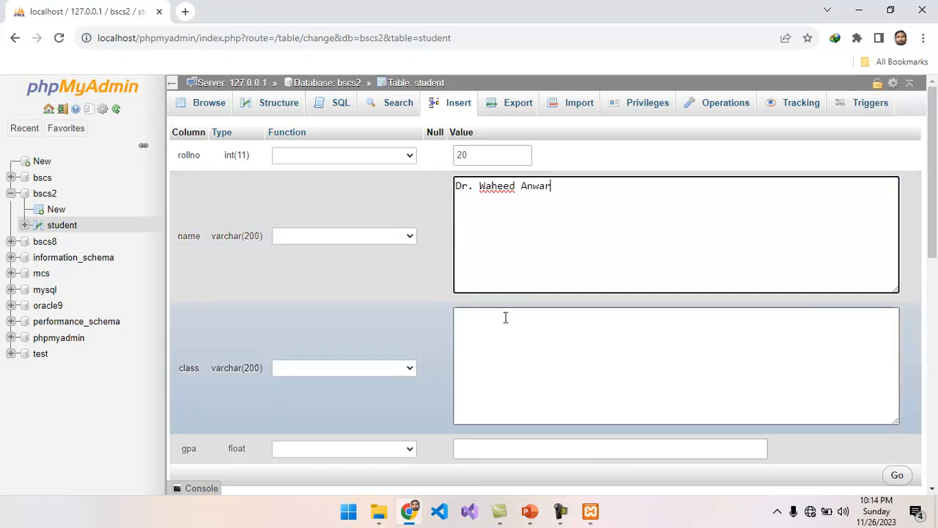
{"action": "left_click", "coordinate": [503, 321]}
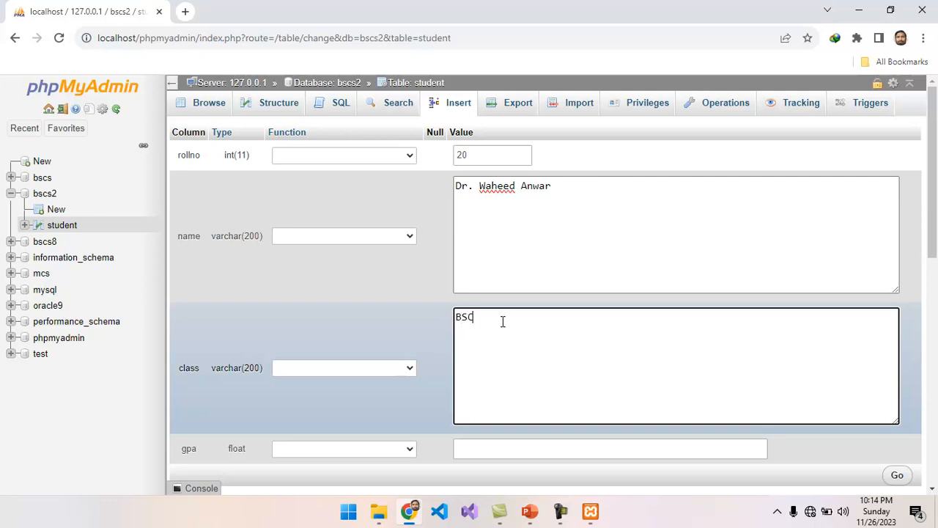
{"action": "left_click", "coordinate": [480, 446]}
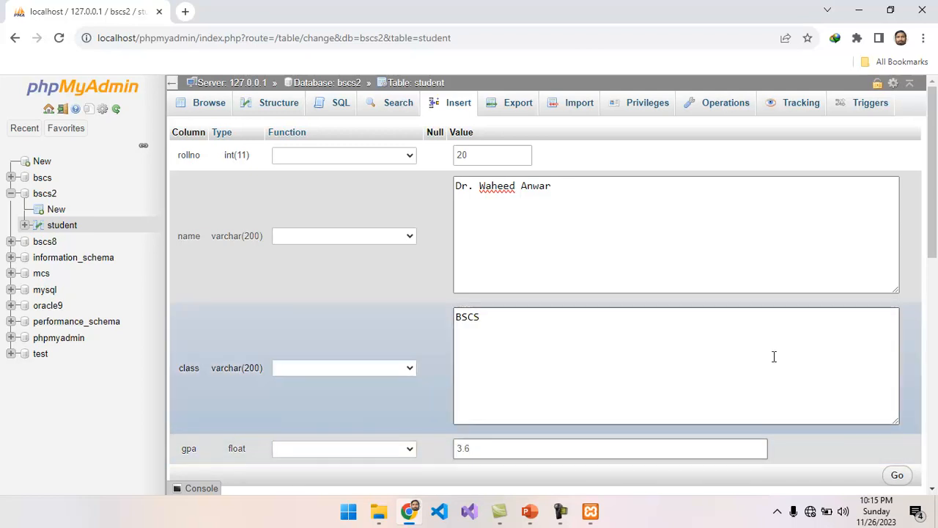
{"action": "left_click_drag", "start_coordinate": [933, 203], "coordinate": [885, 295]}
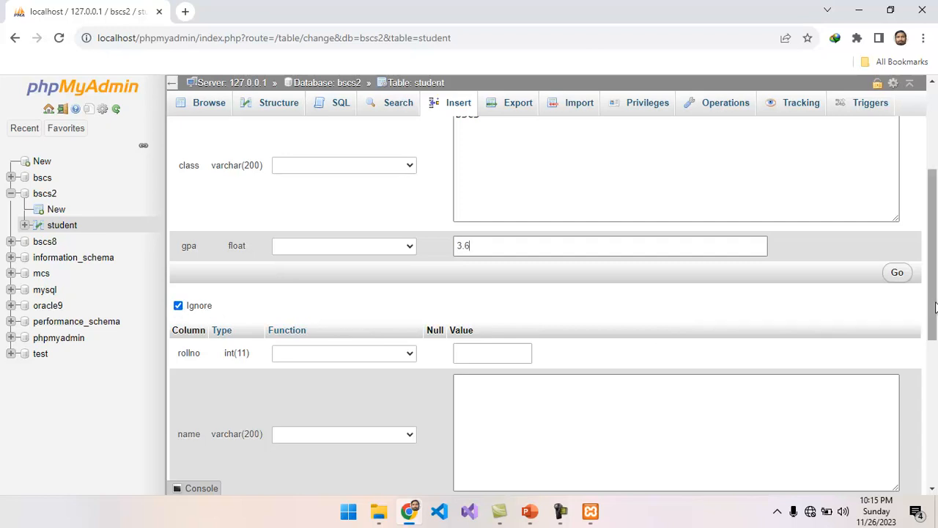
{"action": "left_click_drag", "start_coordinate": [935, 306], "coordinate": [931, 179]}
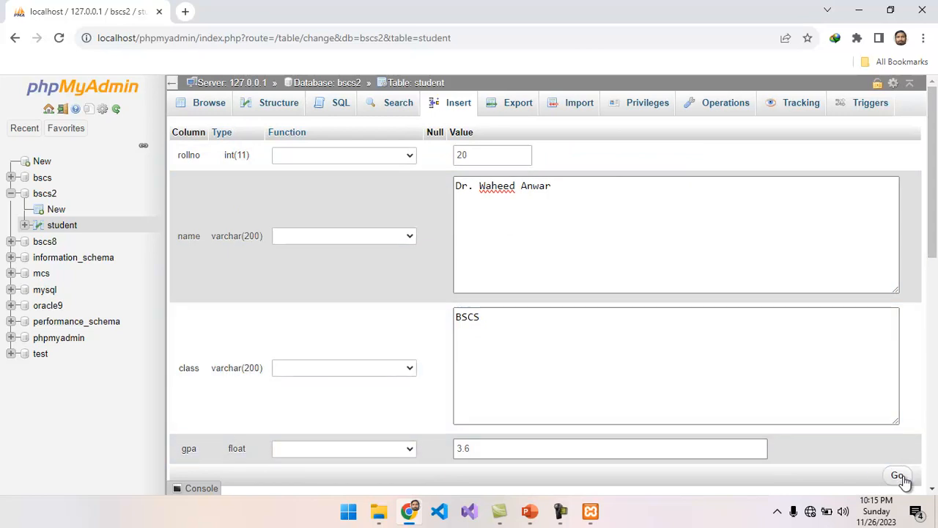
Step: Insert the rollno 20 row and browse the student table
{"action": "left_click", "coordinate": [900, 477]}
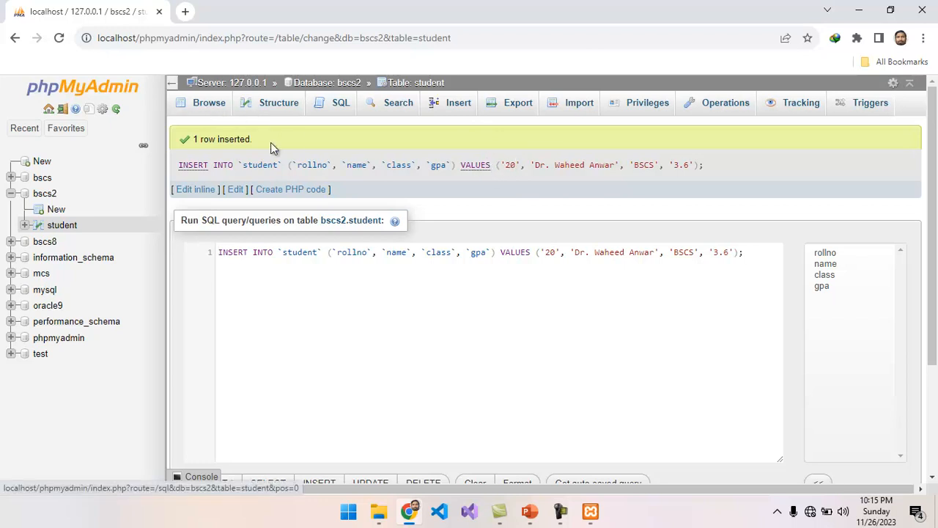
{"action": "left_click", "coordinate": [209, 107]}
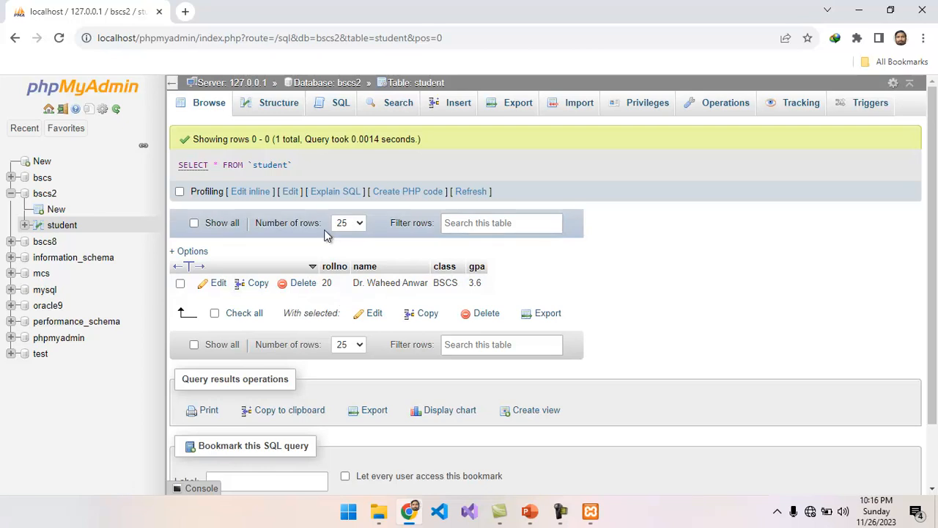
Step: Edit row 20 and save its gpa as 3.666
{"action": "left_click", "coordinate": [281, 116]}
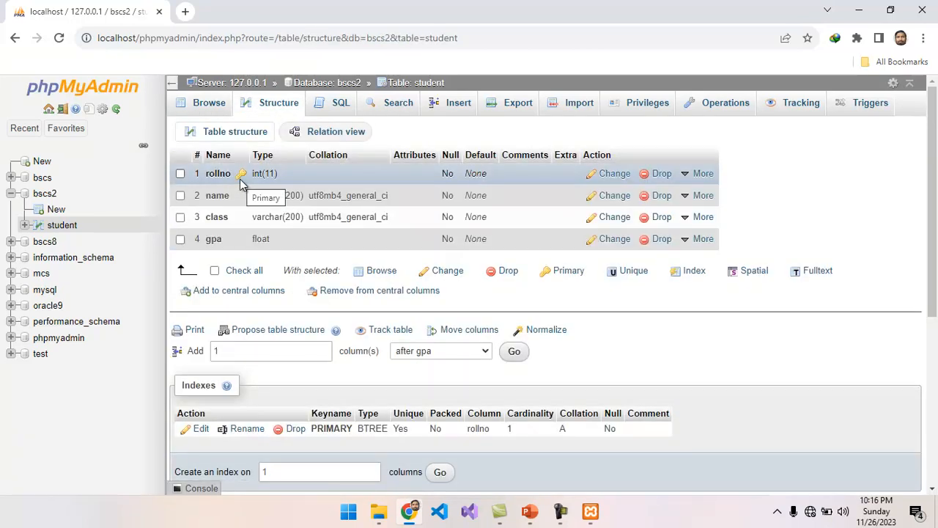
{"action": "left_click", "coordinate": [213, 110]}
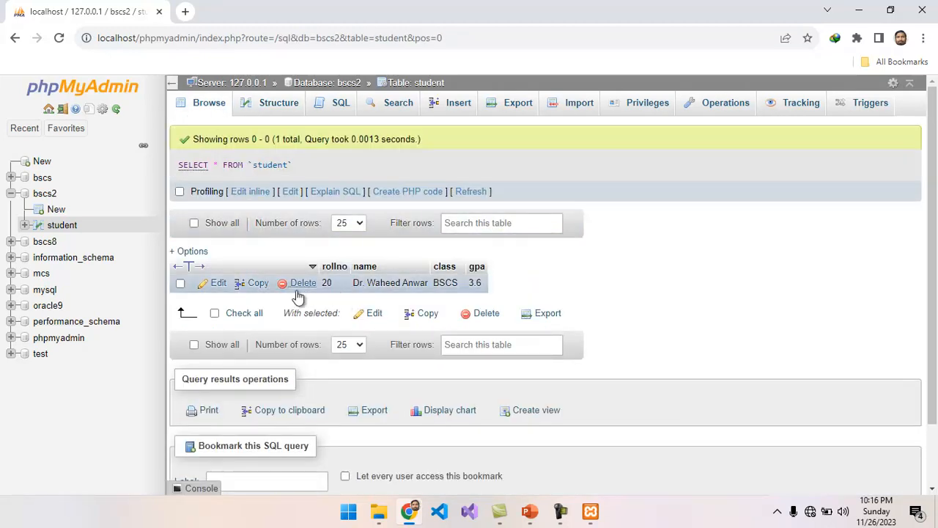
{"action": "left_click", "coordinate": [218, 285]}
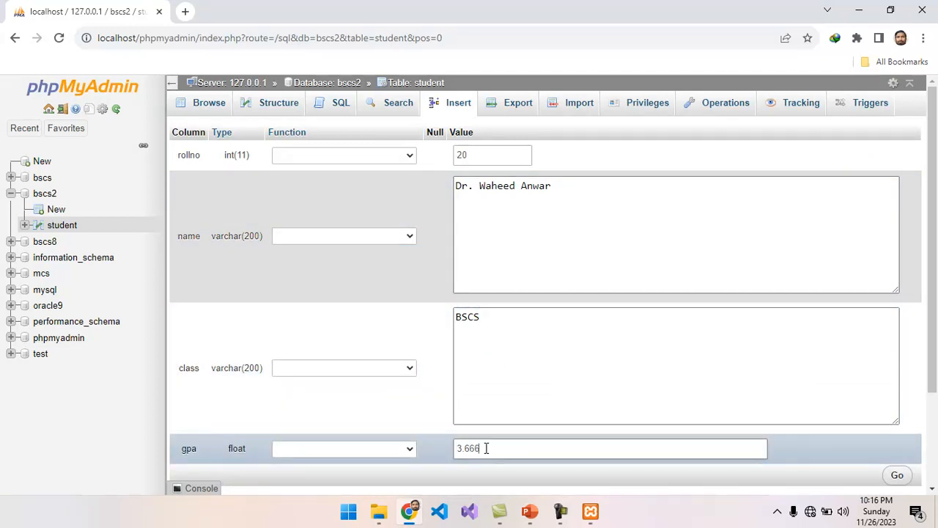
{"action": "left_click", "coordinate": [899, 475]}
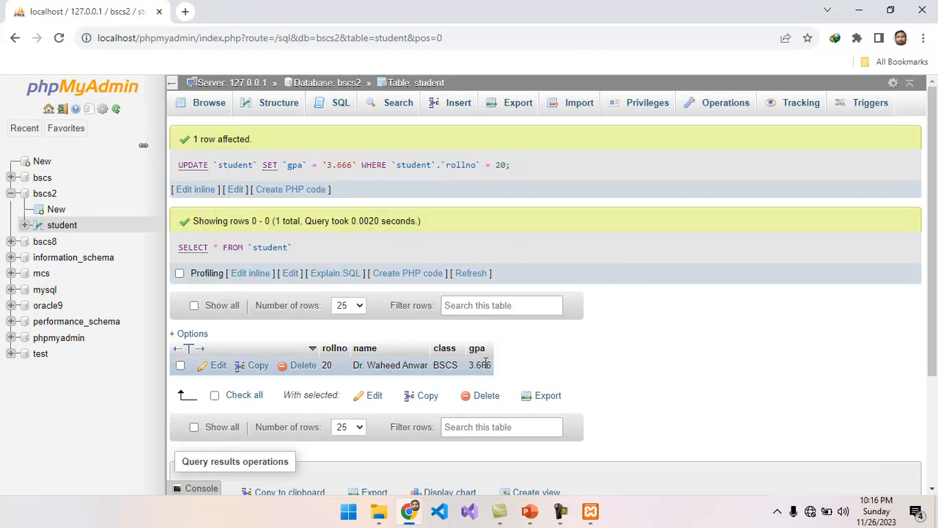
Step: Edit the gpa cell inline and set it back to 3.6
{"action": "double_click", "coordinate": [484, 365]}
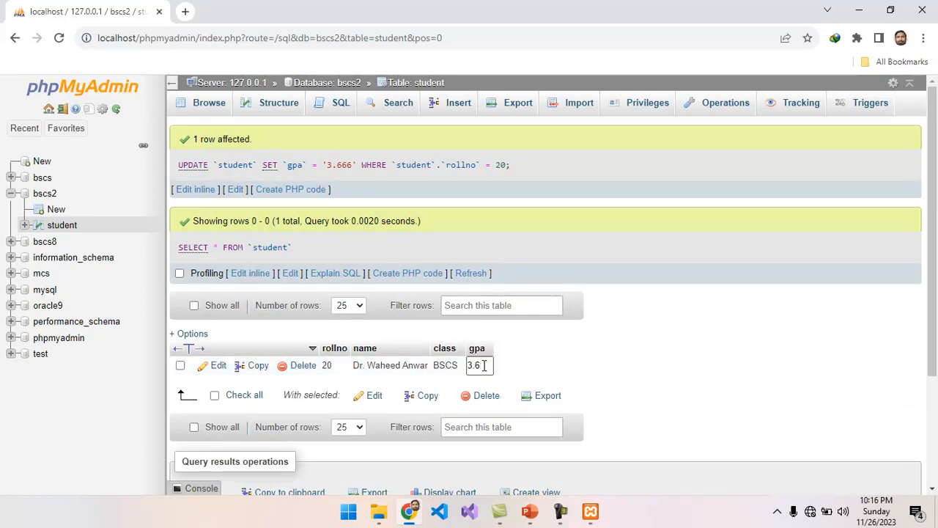
{"action": "left_click", "coordinate": [524, 372]}
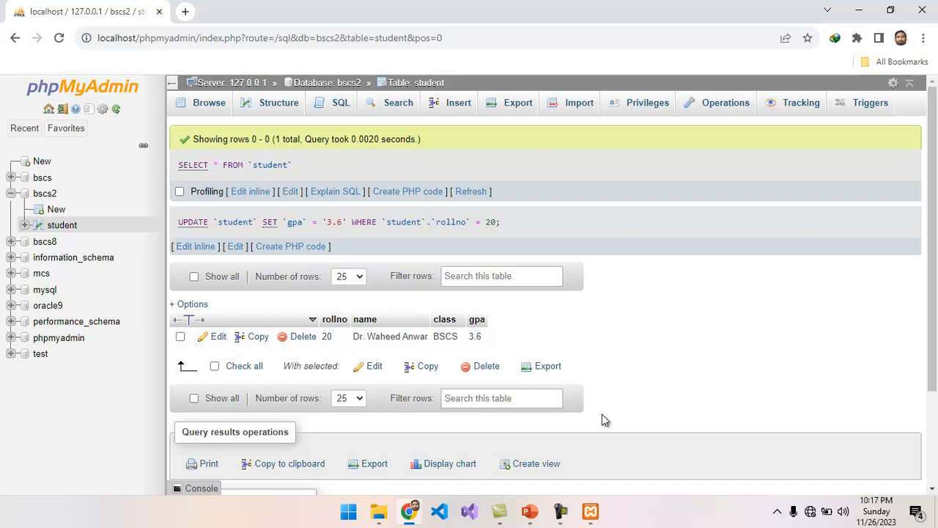
{"action": "mouse_move", "coordinate": [555, 507]}
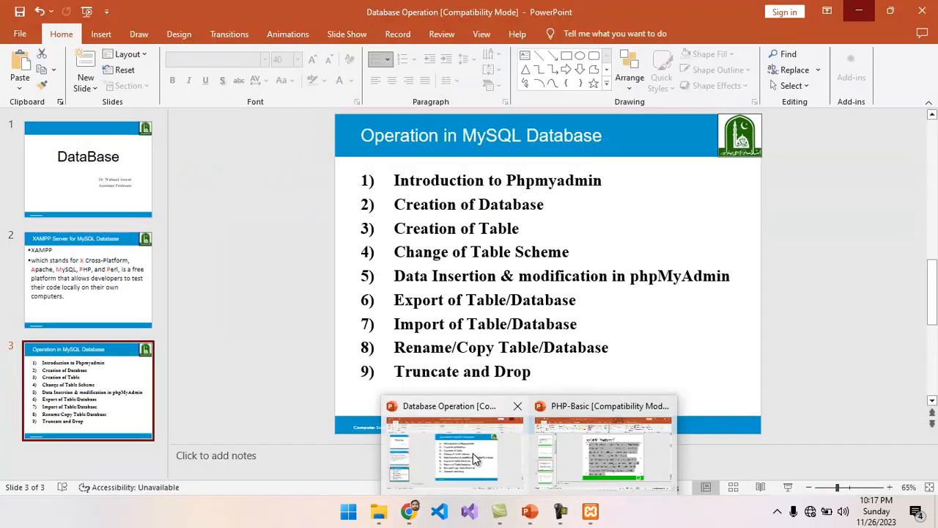
{"action": "left_click", "coordinate": [475, 458]}
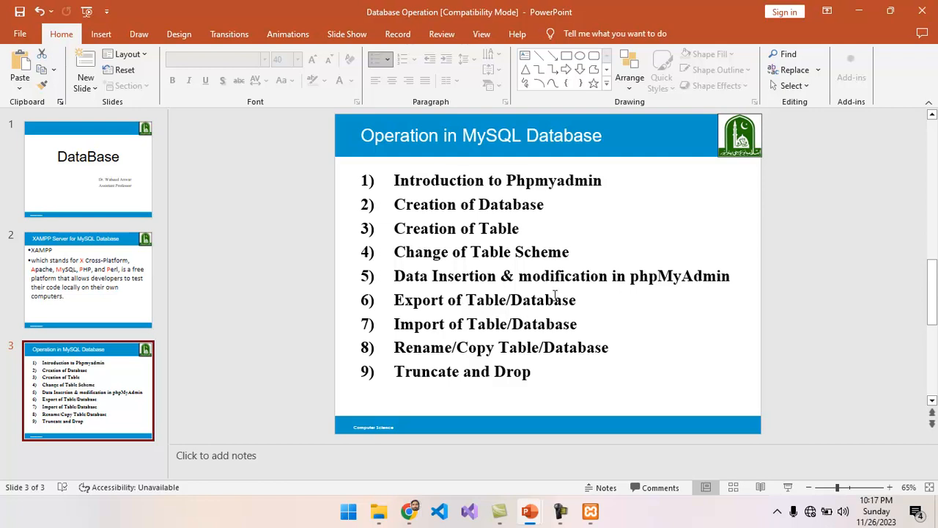
{"action": "left_click", "coordinate": [860, 11]}
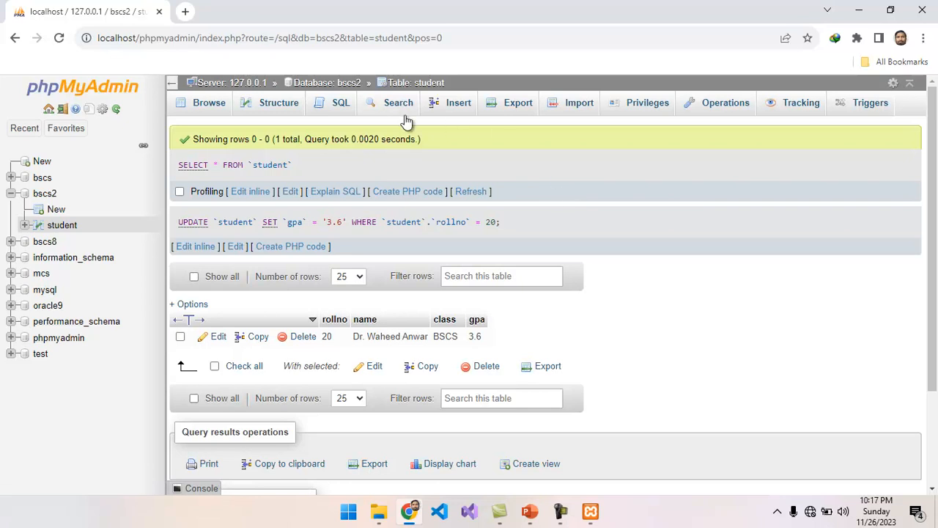
Step: Set the bscs2 student table's export to the Custom method, keeping SQL as the format
{"action": "left_click", "coordinate": [520, 107]}
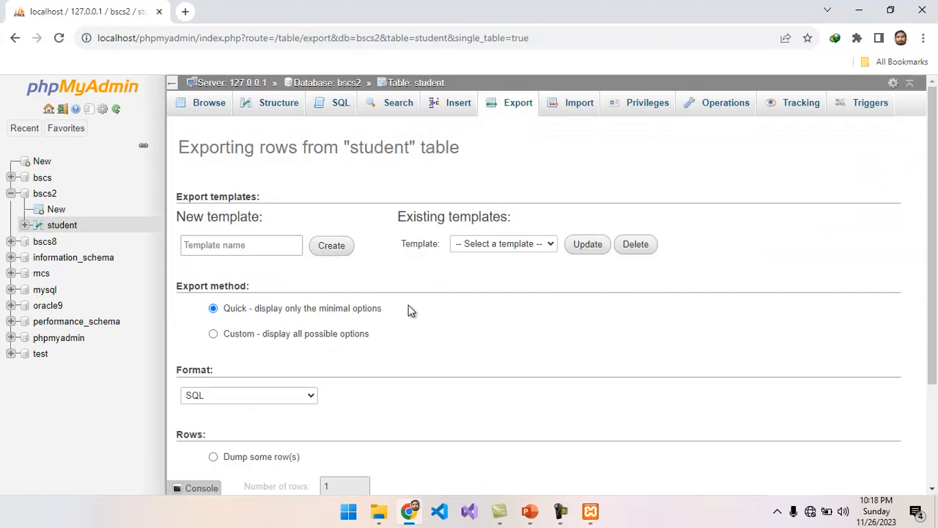
{"action": "left_click_drag", "start_coordinate": [934, 242], "coordinate": [931, 292]}
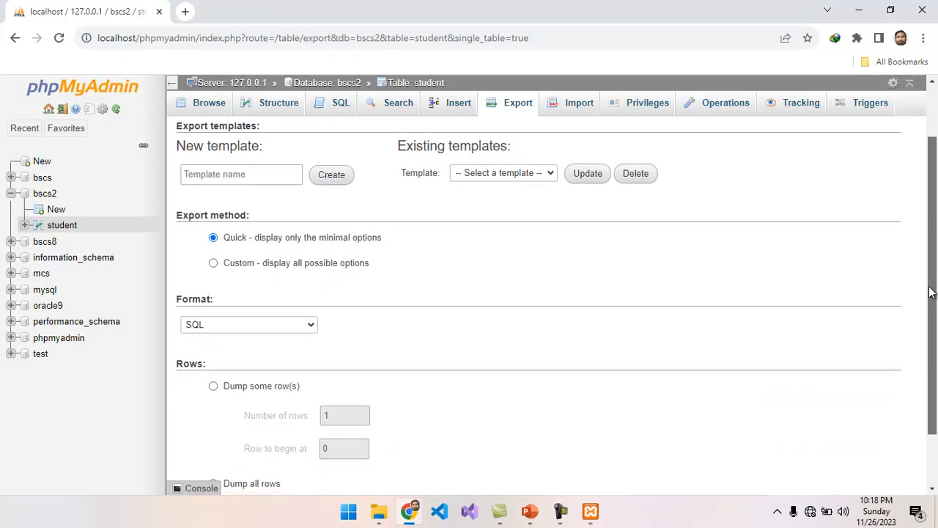
{"action": "left_click", "coordinate": [214, 263]}
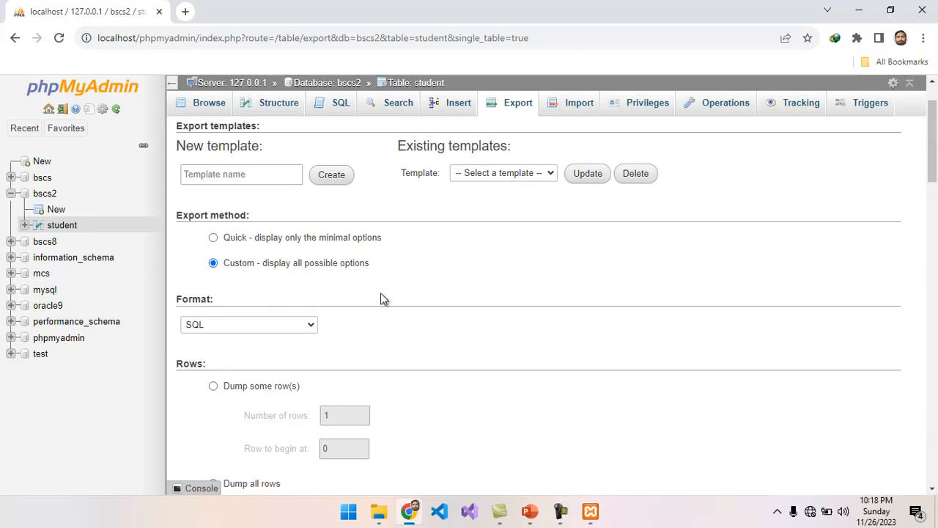
{"action": "left_click", "coordinate": [310, 325]}
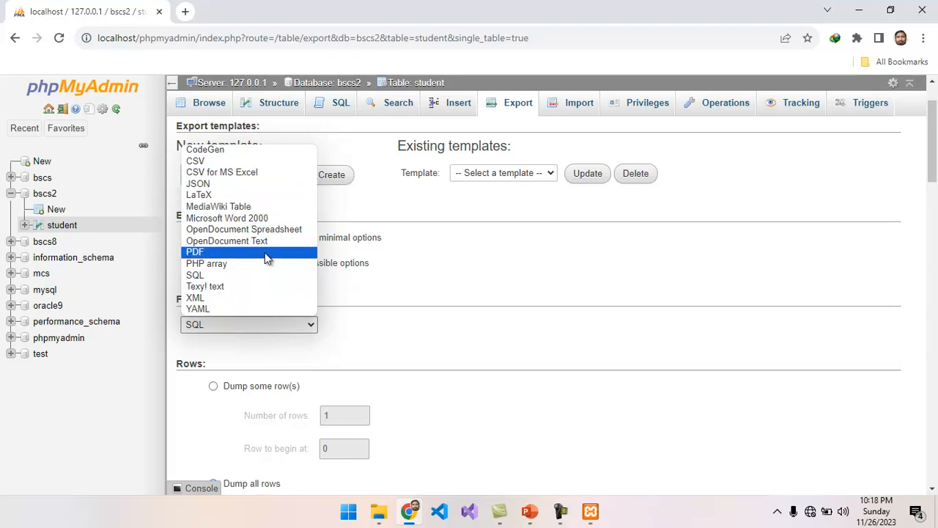
{"action": "left_click", "coordinate": [235, 276]}
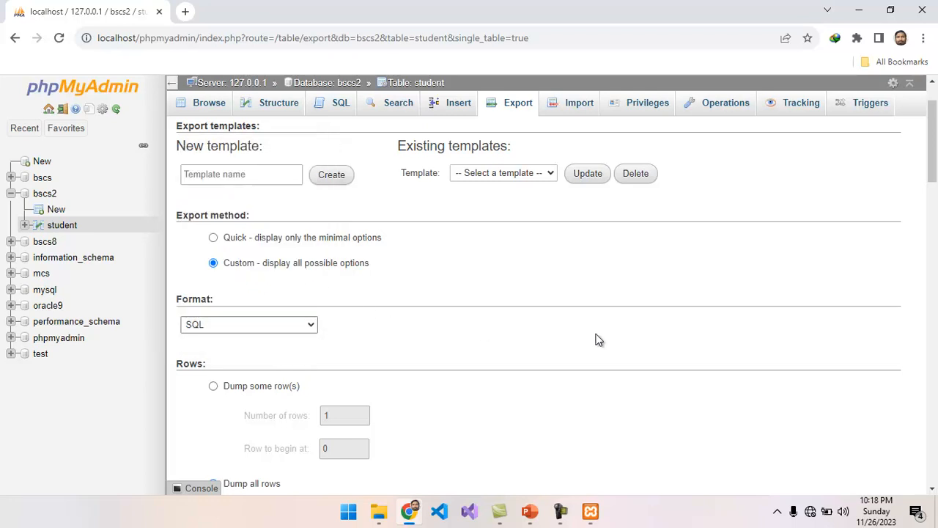
{"action": "left_click_drag", "start_coordinate": [934, 171], "coordinate": [912, 233]}
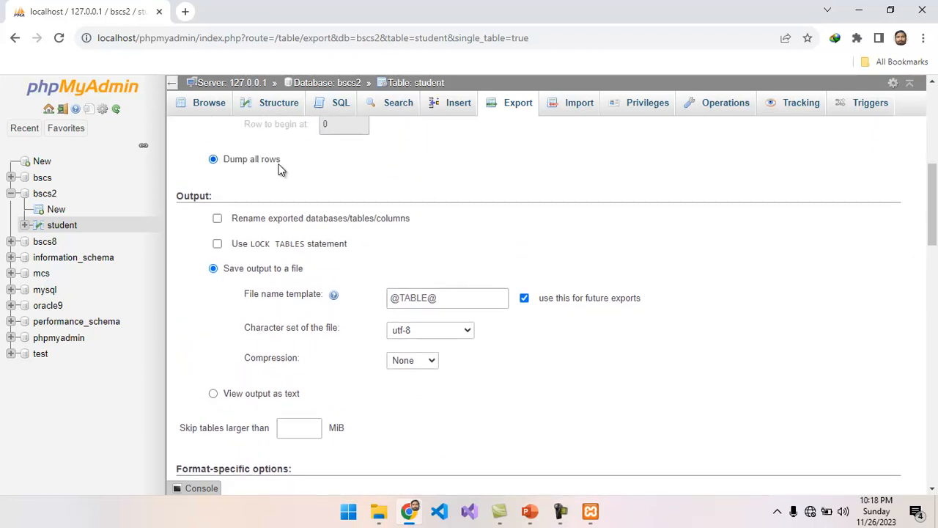
{"action": "left_click_drag", "start_coordinate": [934, 193], "coordinate": [936, 299]}
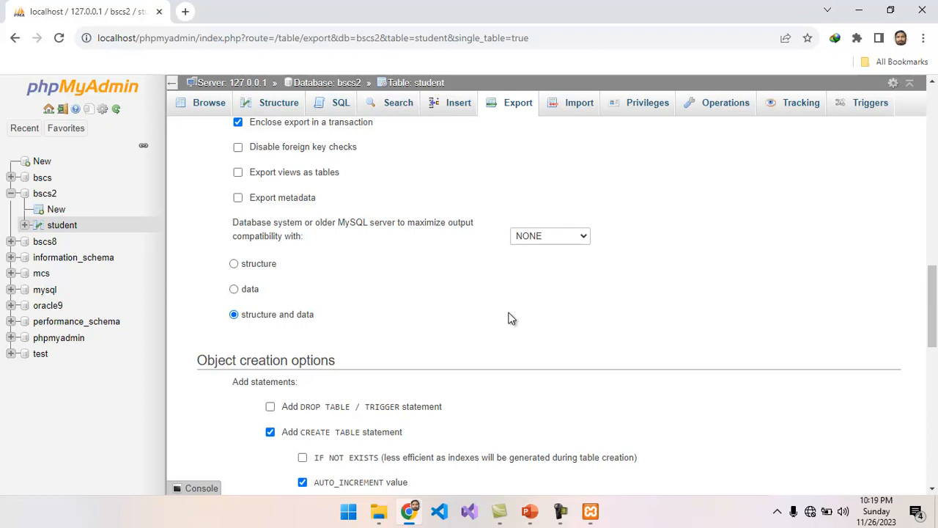
{"action": "left_click_drag", "start_coordinate": [934, 322], "coordinate": [935, 448]}
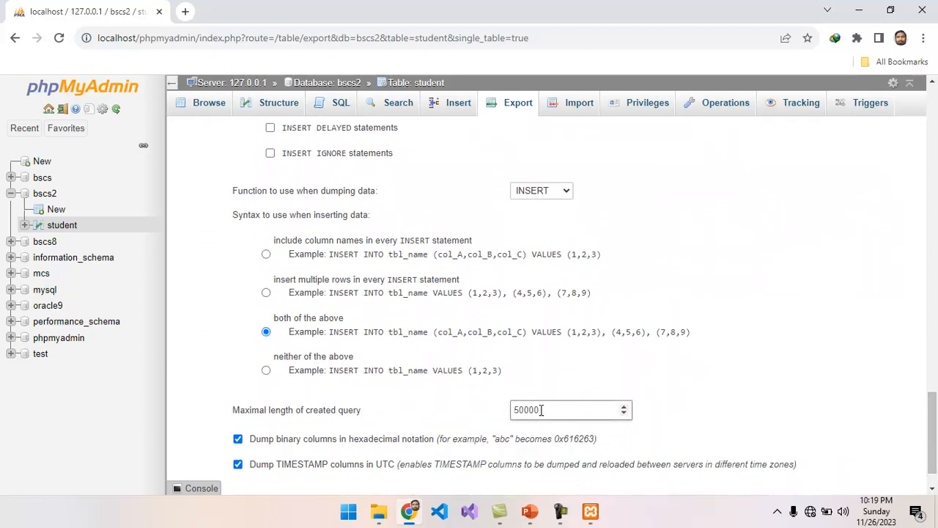
{"action": "left_click_drag", "start_coordinate": [936, 438], "coordinate": [936, 473]}
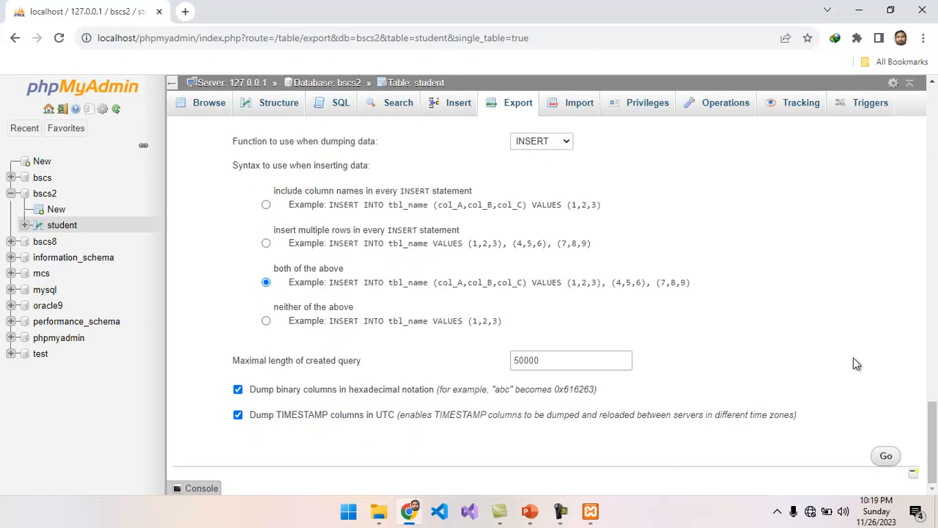
Step: Export the student table as student.sql and reveal it in the Downloads folder
{"action": "left_click", "coordinate": [886, 458]}
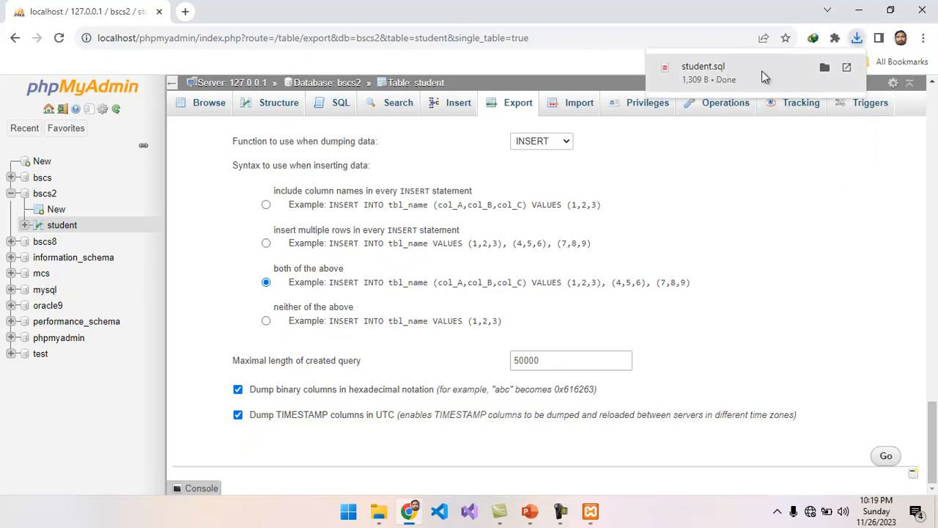
{"action": "left_click", "coordinate": [824, 68]}
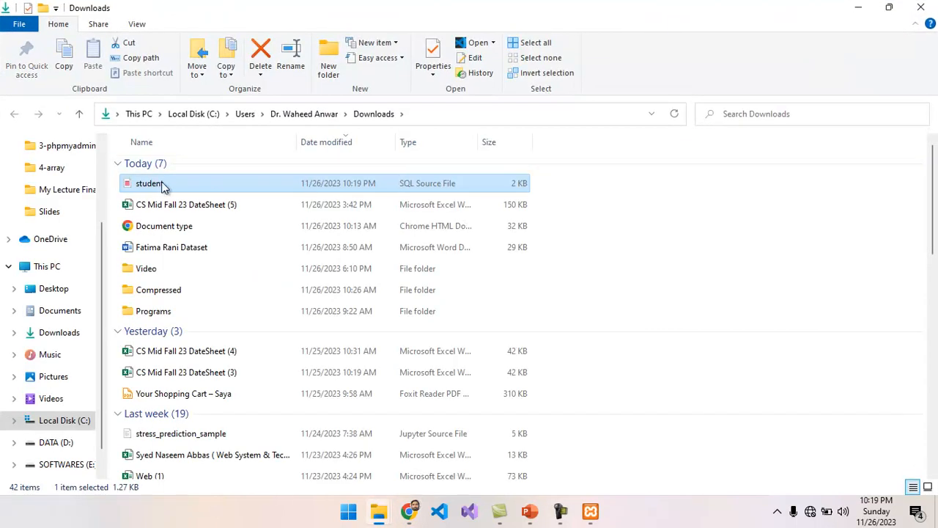
Step: Review student.sql in VS Code: generation time, database name and CREATE TABLE. Then close it
{"action": "double_click", "coordinate": [157, 187]}
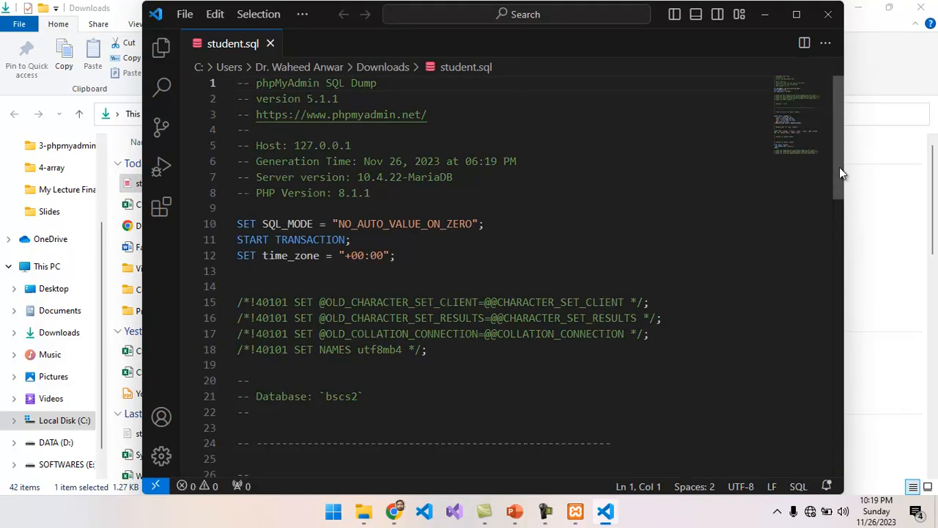
{"action": "left_click_drag", "start_coordinate": [841, 172], "coordinate": [803, 157]}
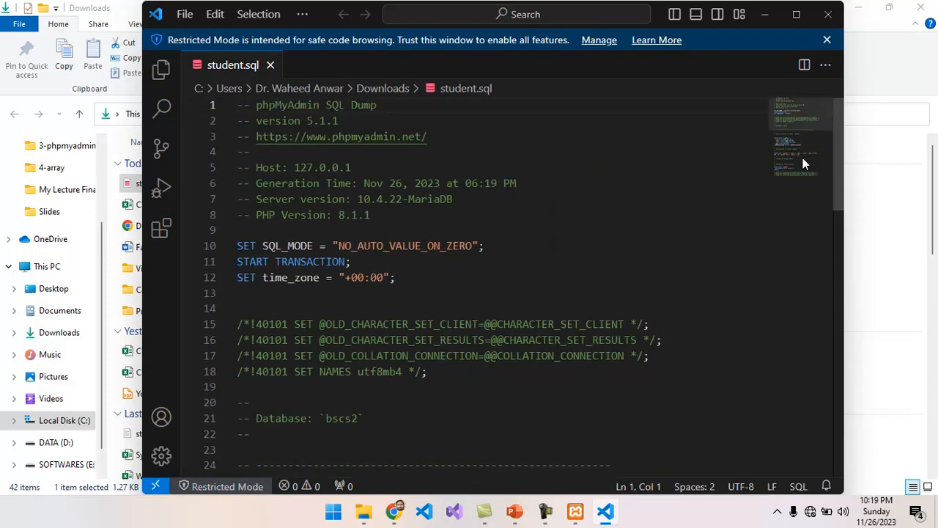
{"action": "left_click_drag", "start_coordinate": [354, 183], "coordinate": [519, 183]}
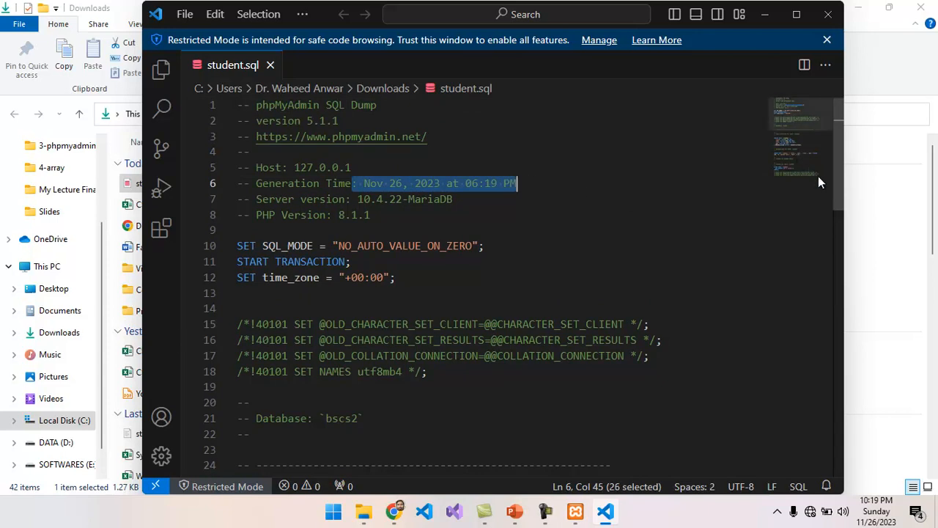
{"action": "left_click_drag", "start_coordinate": [839, 187], "coordinate": [824, 247]}
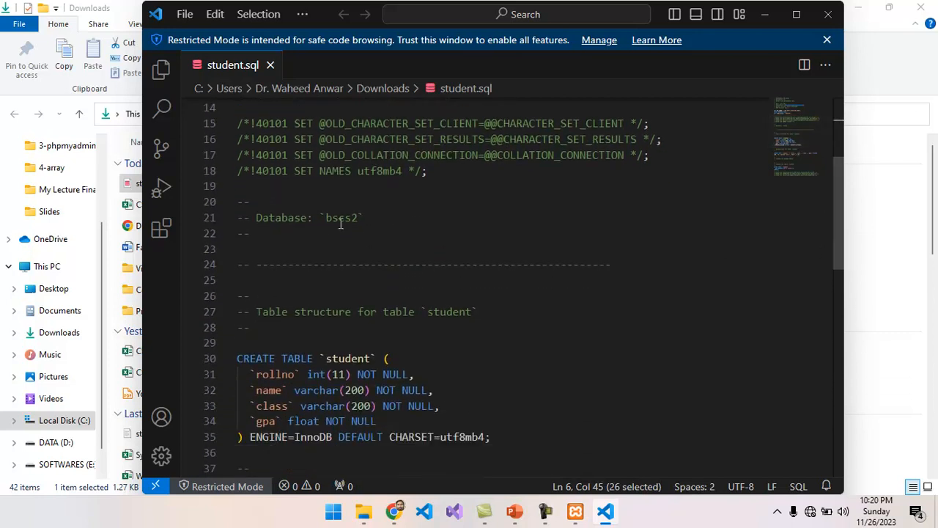
{"action": "left_click_drag", "start_coordinate": [359, 218], "coordinate": [257, 223]}
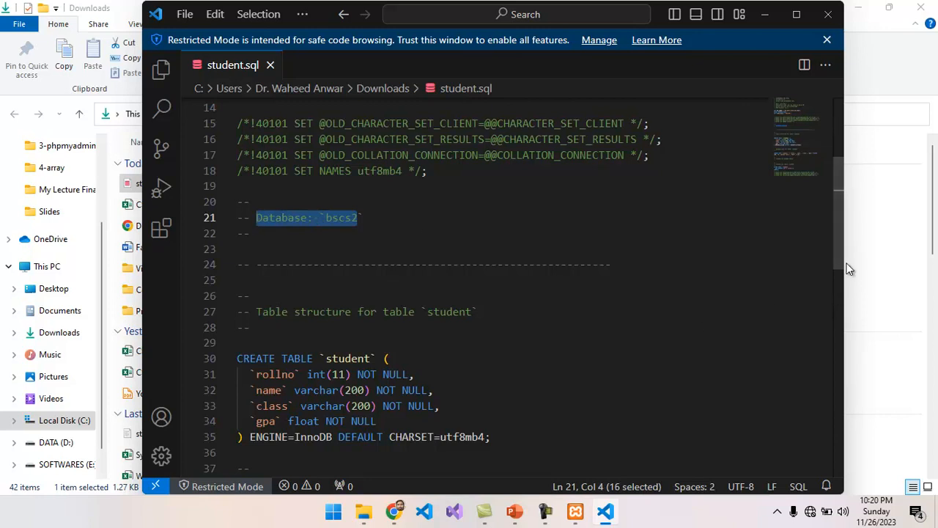
{"action": "left_click_drag", "start_coordinate": [835, 248], "coordinate": [842, 316]}
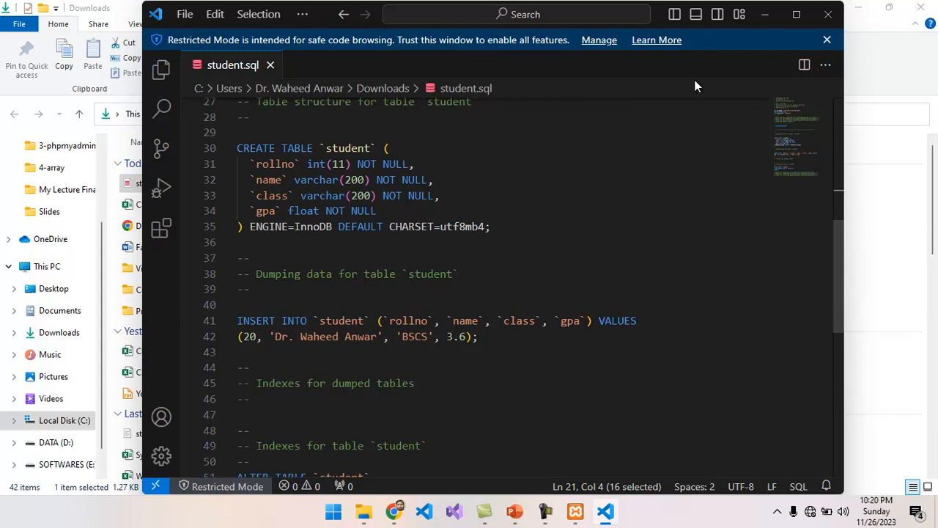
{"action": "left_click", "coordinate": [833, 23]}
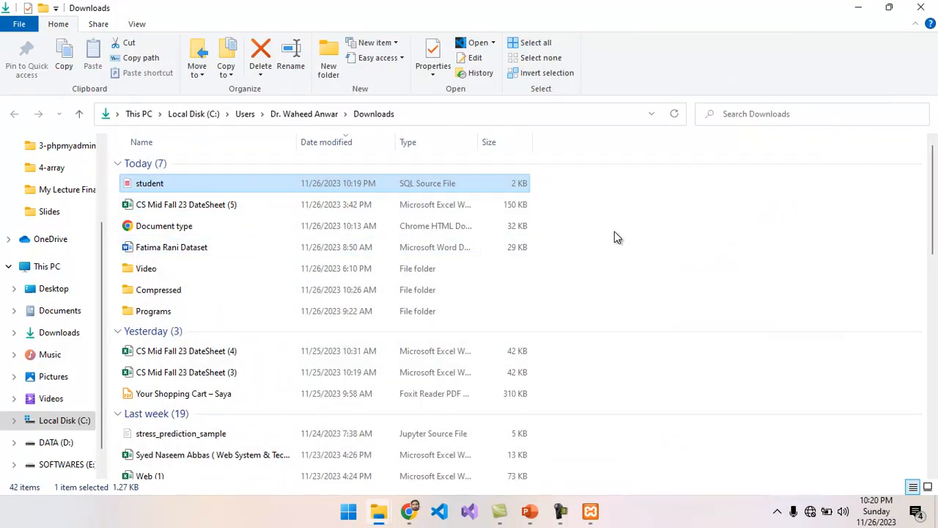
Step: Minimize Explorer, Chrome, PowerPoint and XAMPP, and paste student.sql onto the desktop
{"action": "left_click", "coordinate": [862, 8]}
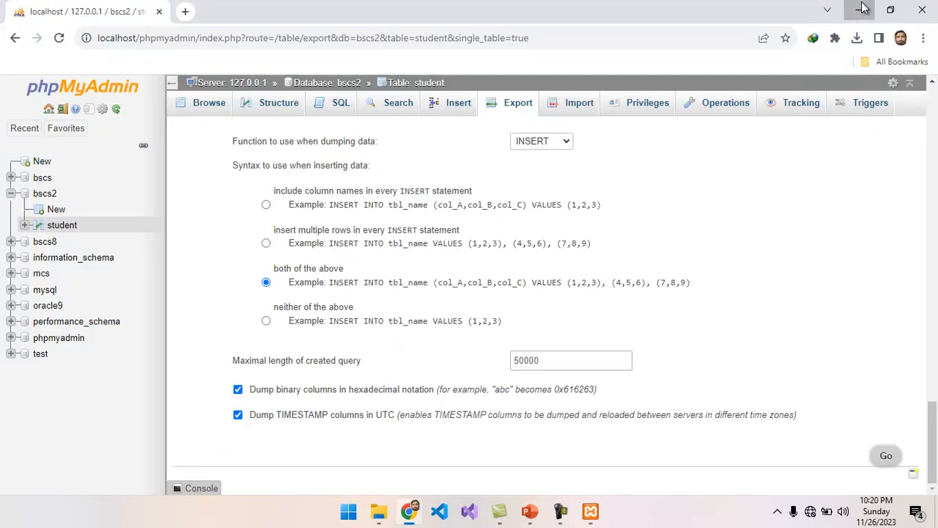
{"action": "left_click", "coordinate": [862, 9]}
{"action": "left_click", "coordinate": [858, 13]}
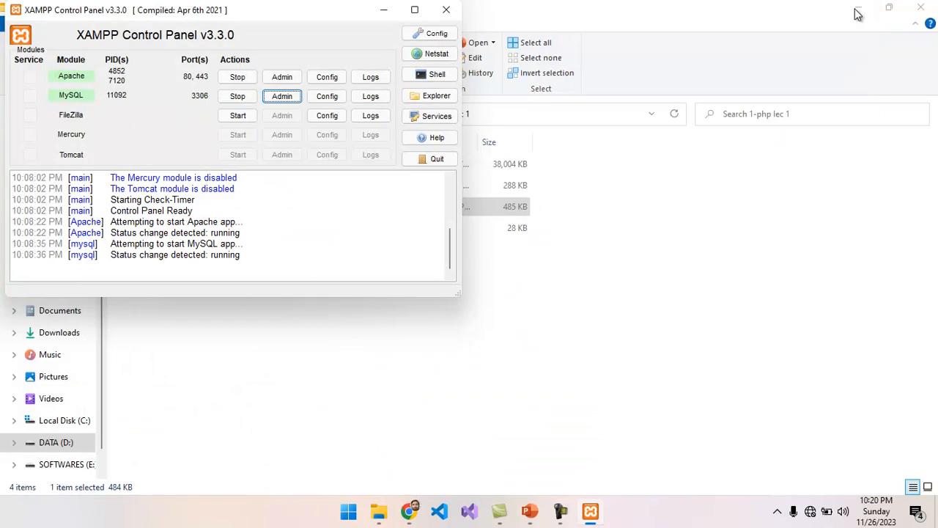
{"action": "left_click", "coordinate": [871, 16]}
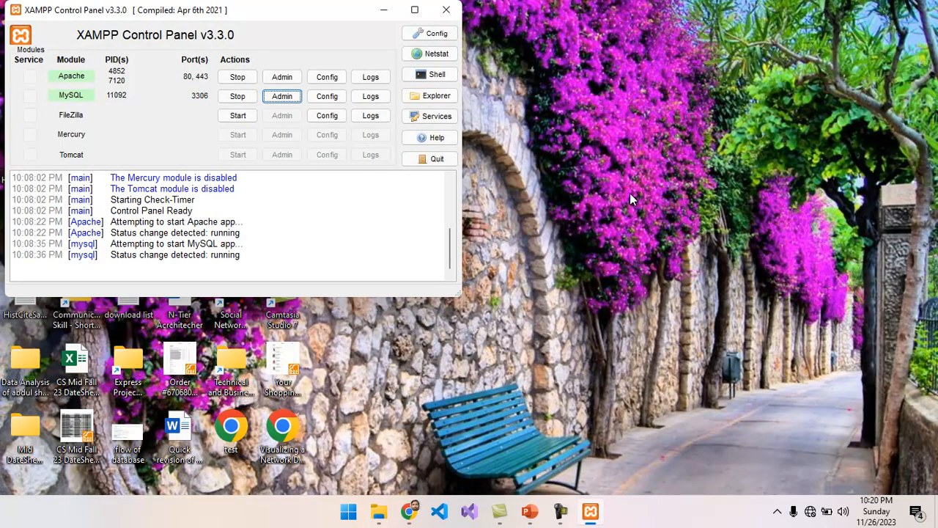
{"action": "right_click", "coordinate": [607, 171]}
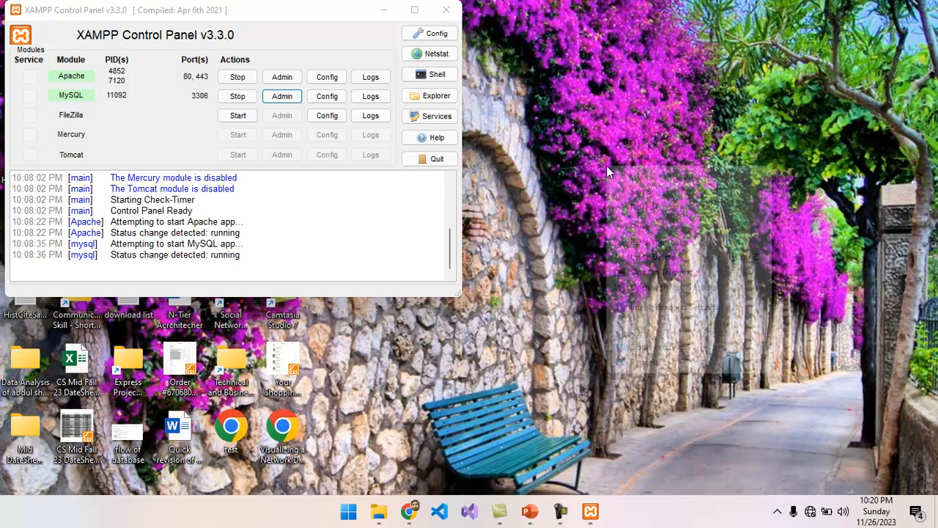
{"action": "left_click", "coordinate": [641, 227]}
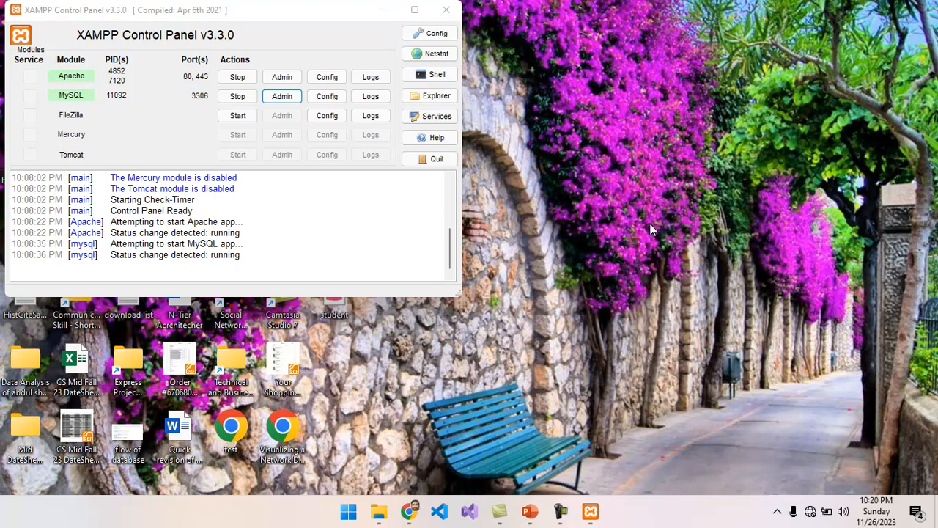
{"action": "left_click", "coordinate": [389, 13]}
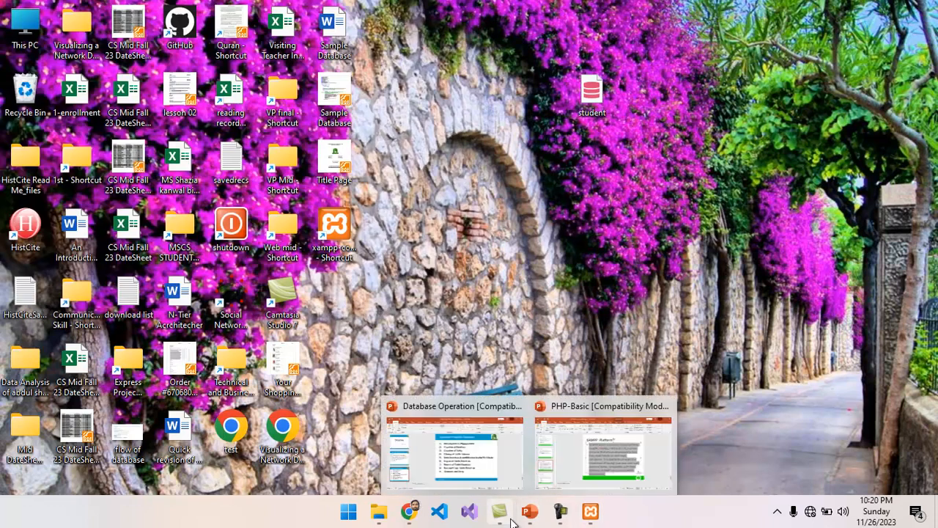
Step: Bring Chrome back and open the empty test database in phpMyAdmin
{"action": "left_click", "coordinate": [407, 514]}
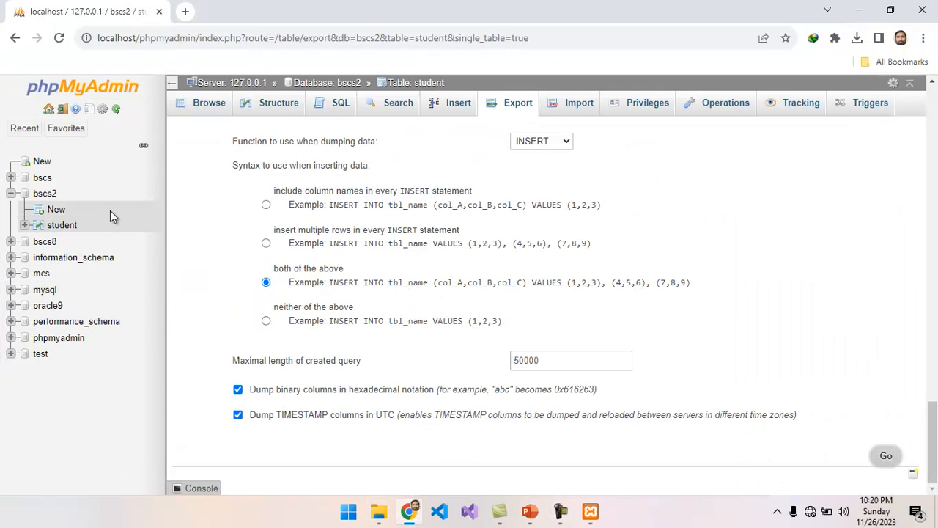
{"action": "left_click", "coordinate": [39, 356]}
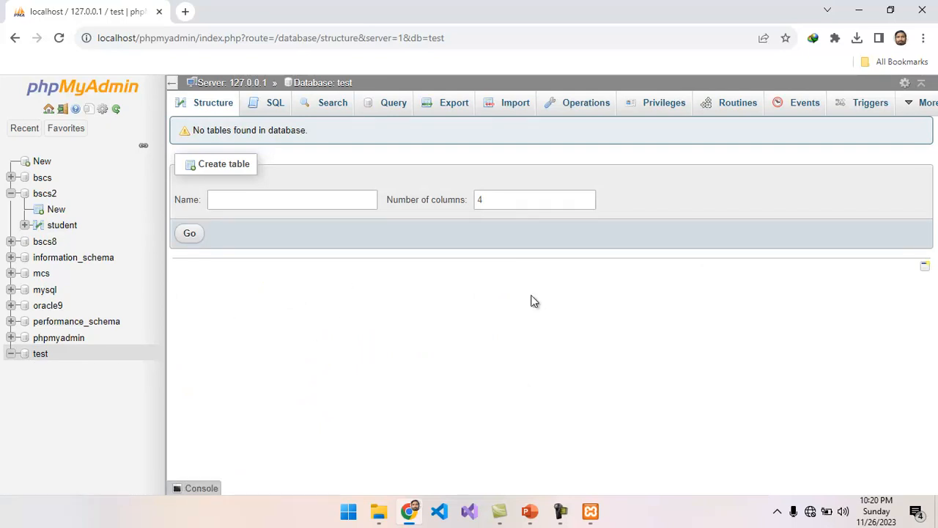
Step: Choose student.sql from the Desktop as the import file for the test database
{"action": "left_click", "coordinate": [510, 108]}
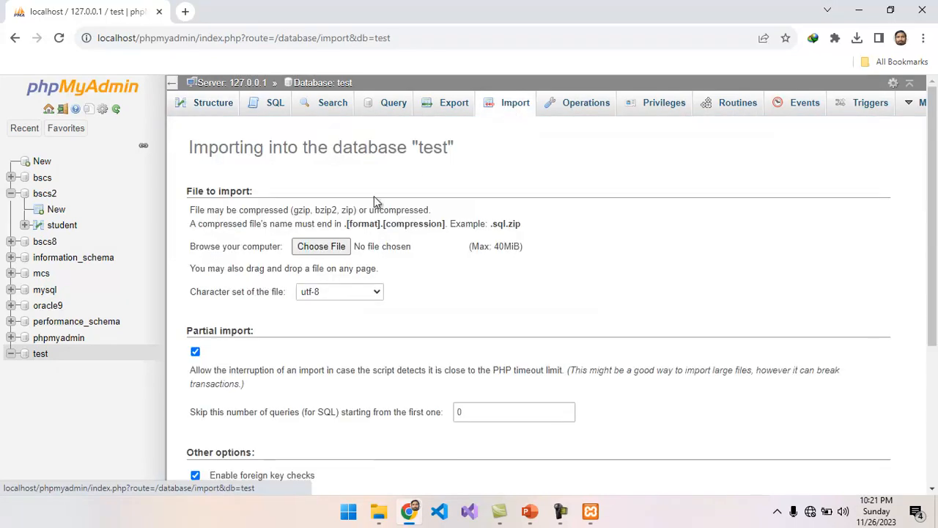
{"action": "left_click", "coordinate": [322, 245]}
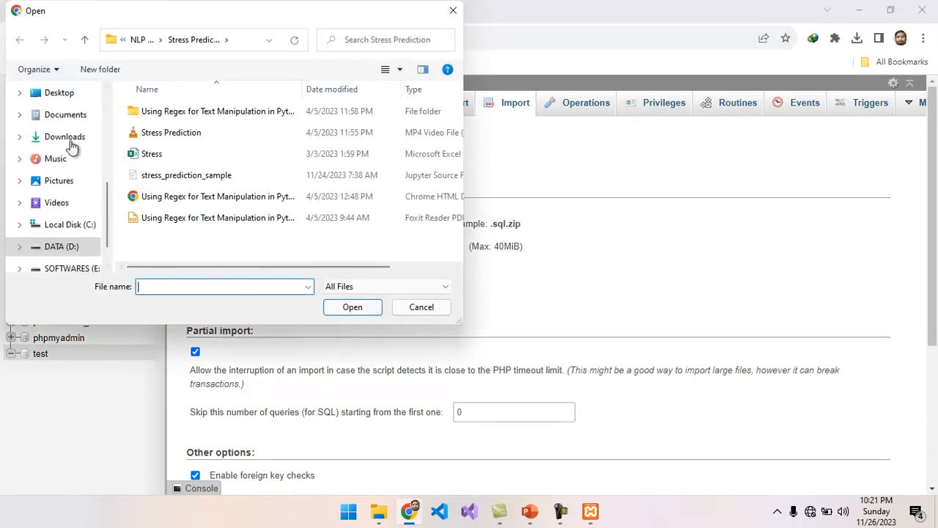
{"action": "left_click", "coordinate": [60, 94]}
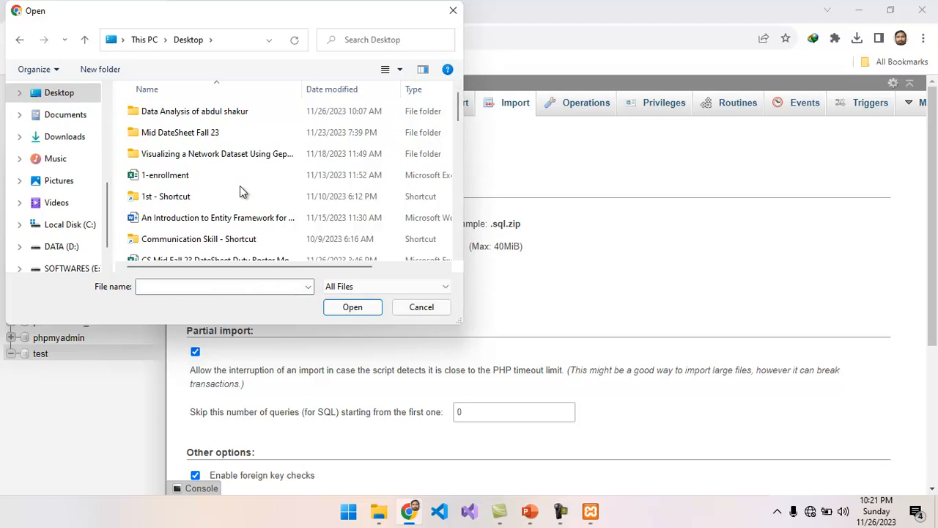
{"action": "left_click", "coordinate": [200, 182]}
{"action": "key", "text": "s"}
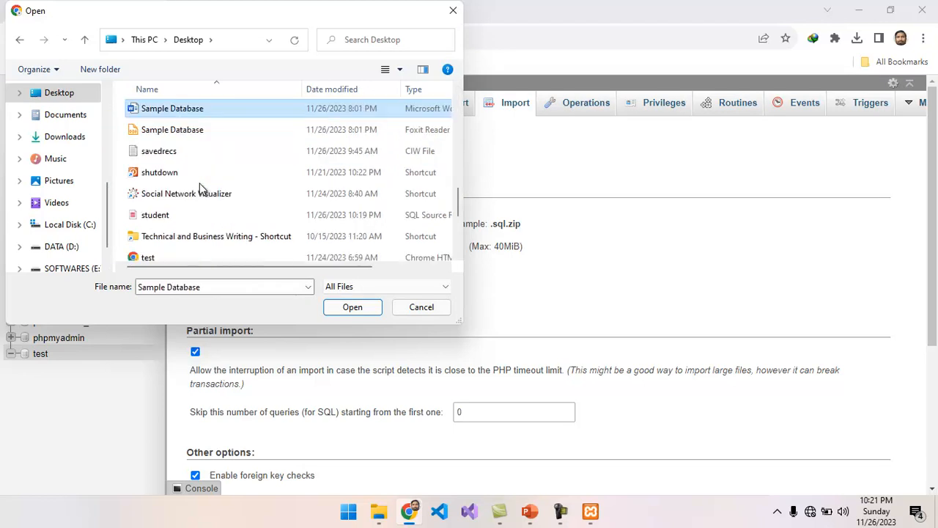
{"action": "left_click", "coordinate": [162, 216]}
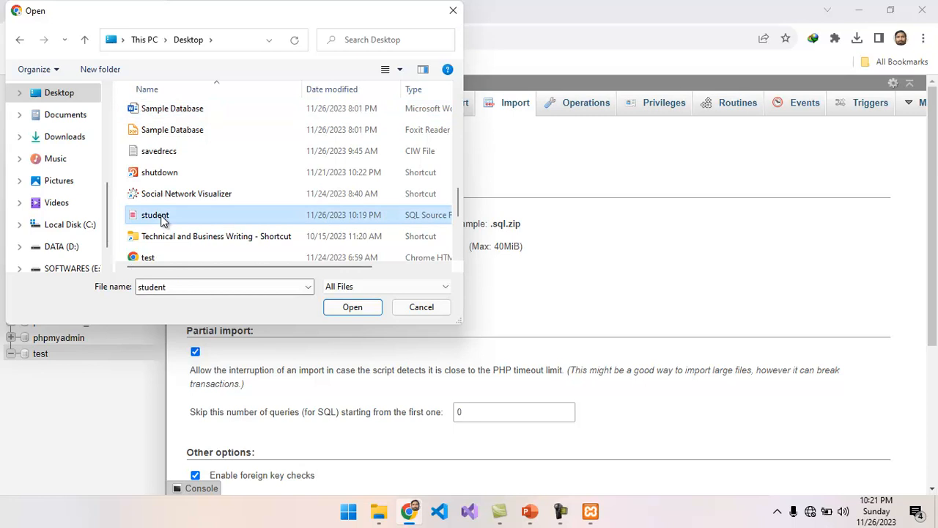
{"action": "left_click", "coordinate": [347, 309]}
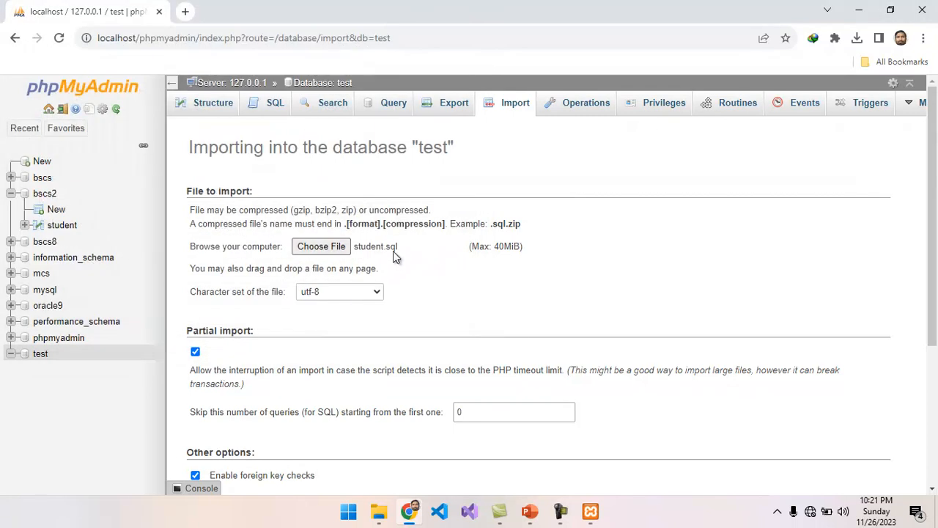
{"action": "left_click_drag", "start_coordinate": [933, 288], "coordinate": [936, 473]}
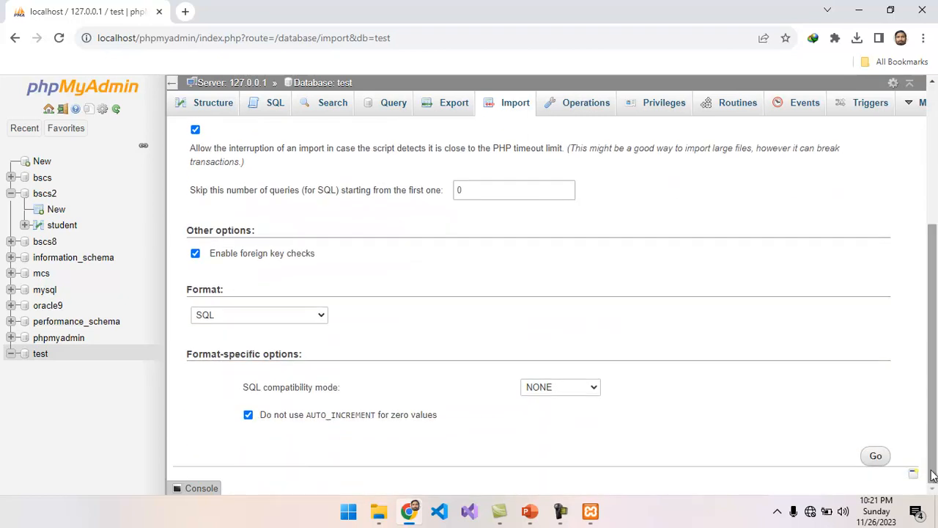
Step: Import student.sql into test and browse the new student table (rollno 20, BSCS, 3.6)
{"action": "left_click", "coordinate": [876, 457]}
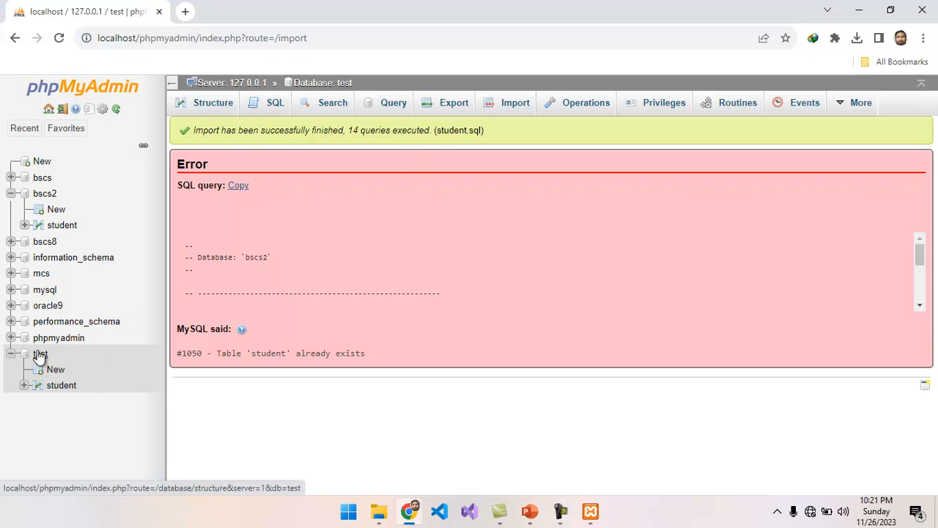
{"action": "left_click", "coordinate": [61, 387]}
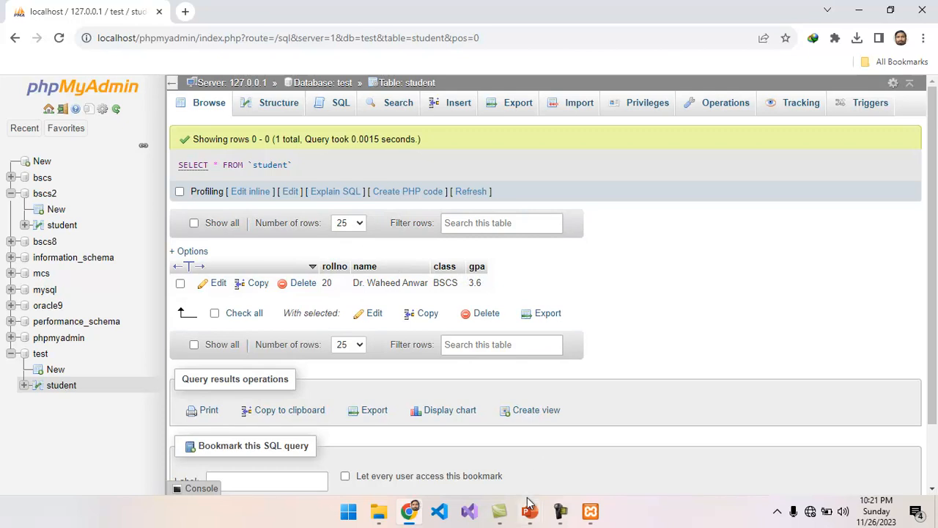
Step: Close PHP-Basic, bring up the Database Operation agenda slide, then minimize PowerPoint
{"action": "mouse_move", "coordinate": [532, 516]}
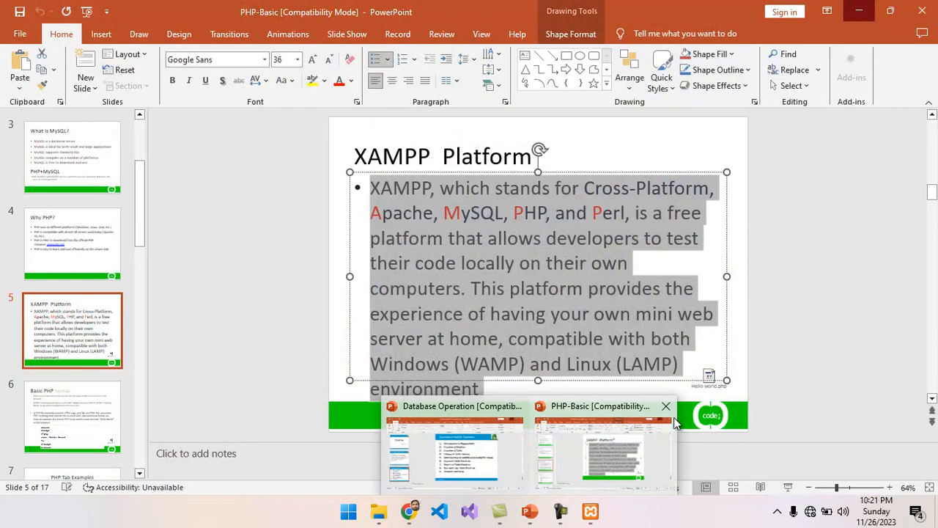
{"action": "left_click", "coordinate": [667, 407]}
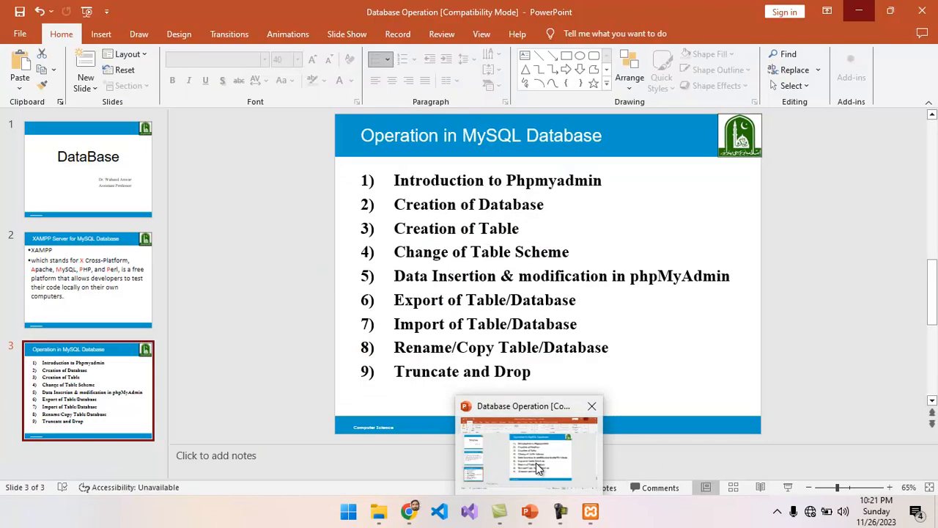
{"action": "left_click", "coordinate": [538, 462]}
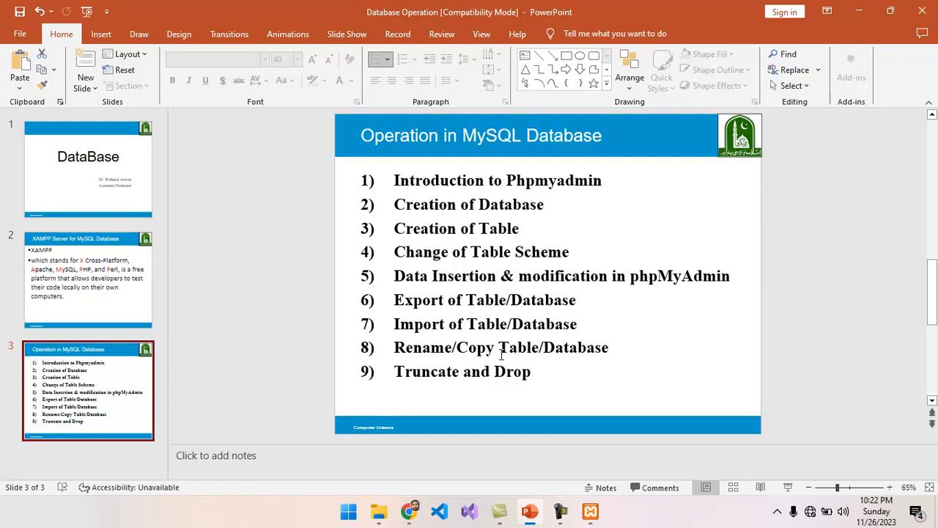
{"action": "left_click", "coordinate": [858, 11]}
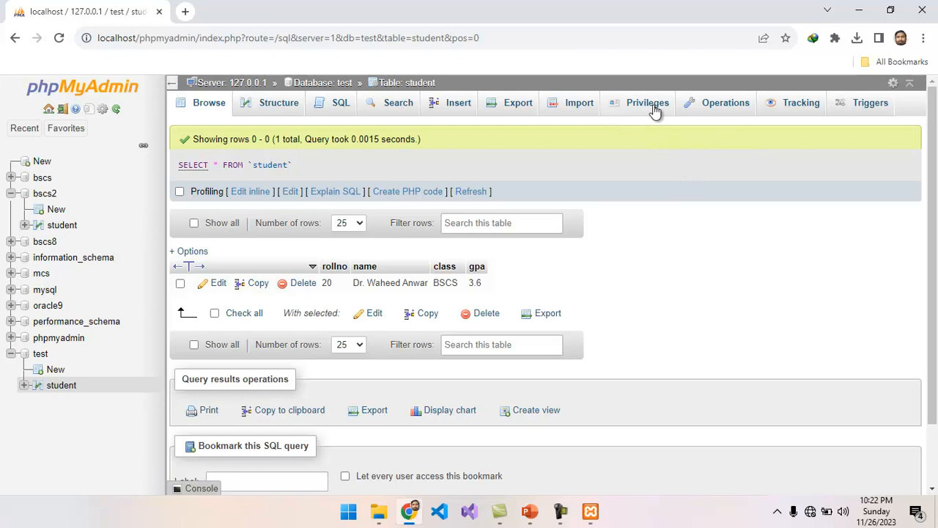
Step: From bscs2 student's Operations page, copy the table with structure and data to test.student2
{"action": "left_click", "coordinate": [719, 110]}
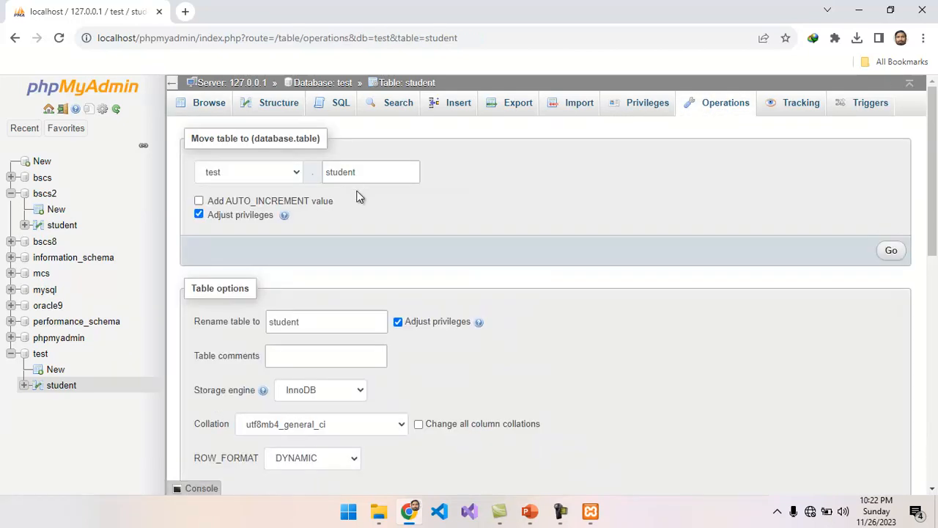
{"action": "left_click", "coordinate": [320, 323]}
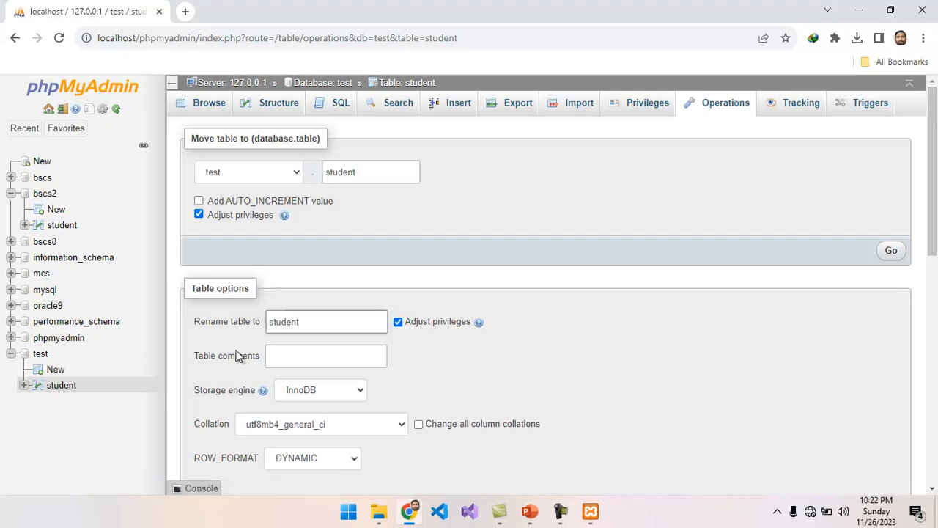
{"action": "left_click", "coordinate": [63, 227]}
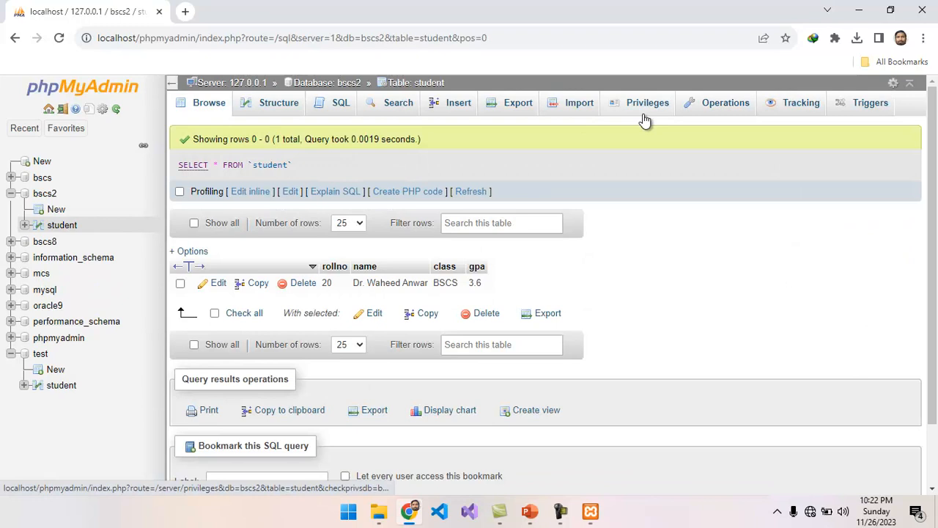
{"action": "left_click", "coordinate": [708, 107]}
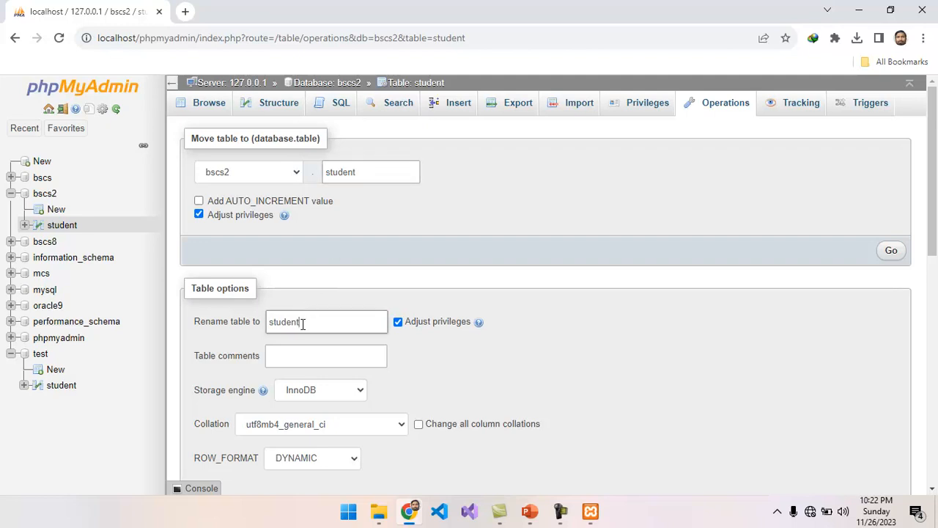
{"action": "left_click", "coordinate": [280, 332]}
{"action": "left_click_drag", "start_coordinate": [933, 242], "coordinate": [936, 353]}
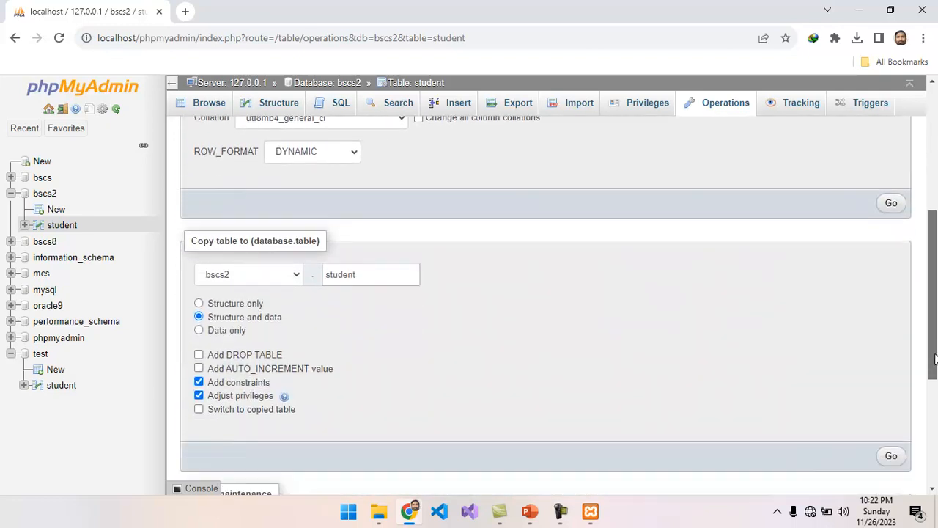
{"action": "left_click", "coordinate": [296, 276]}
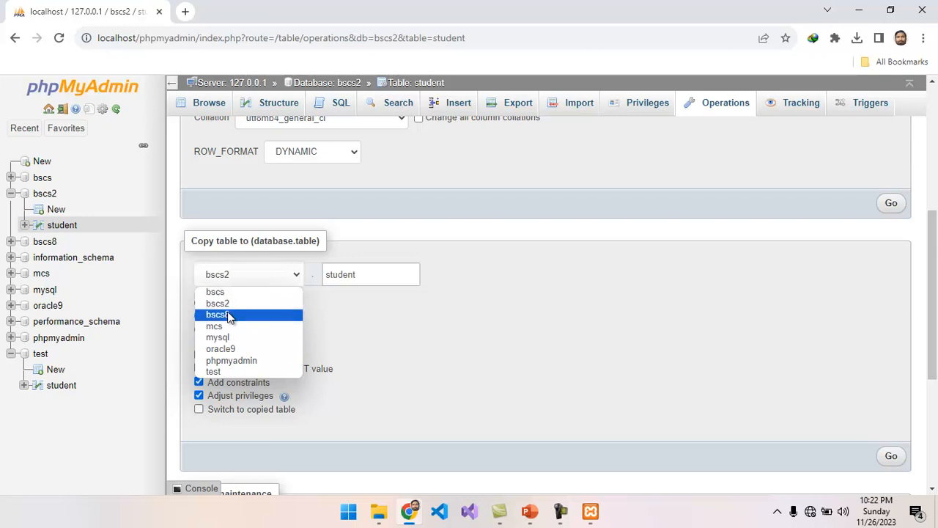
{"action": "left_click", "coordinate": [226, 373]}
{"action": "left_click", "coordinate": [363, 274]}
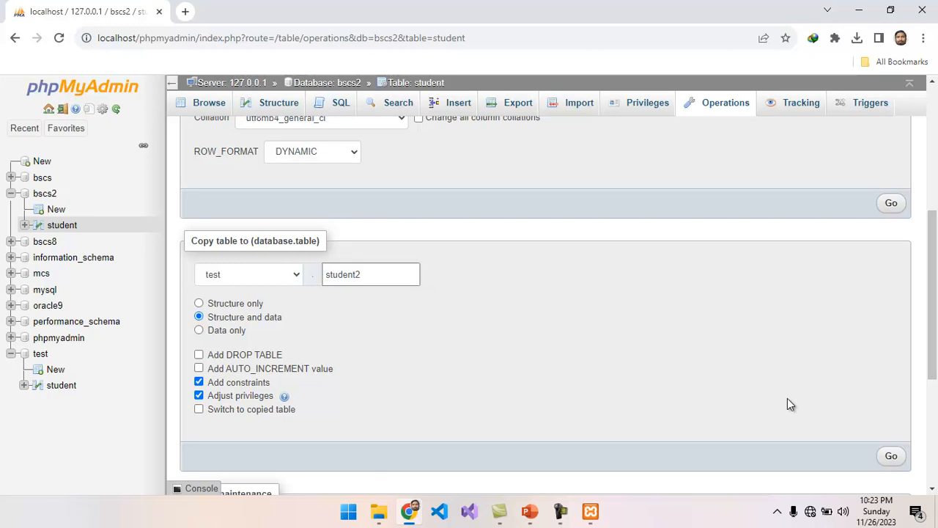
{"action": "left_click", "coordinate": [892, 457]}
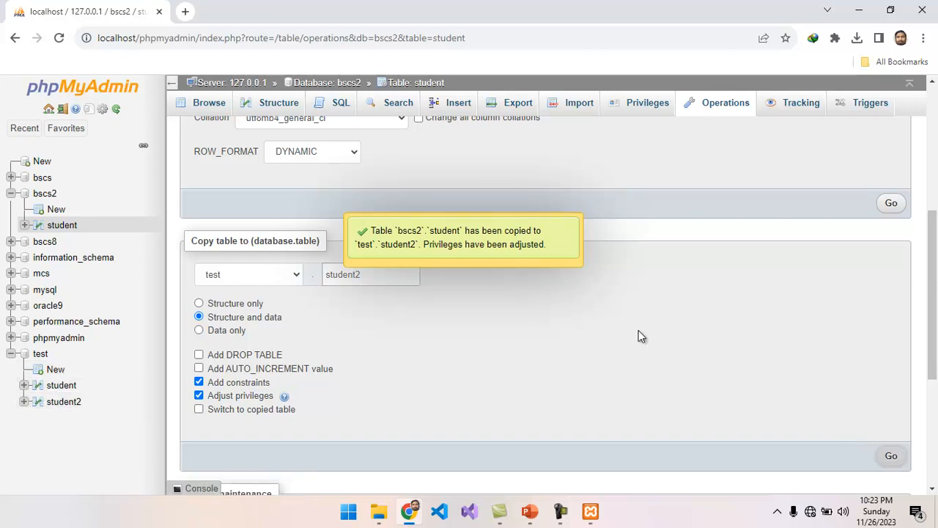
Step: Browse test's student2 table, showing the copied row: rollno 20, BSCS, gpa 3.6
{"action": "scroll", "coordinate": [924, 308], "scroll_direction": "down", "scroll_amount": 1}
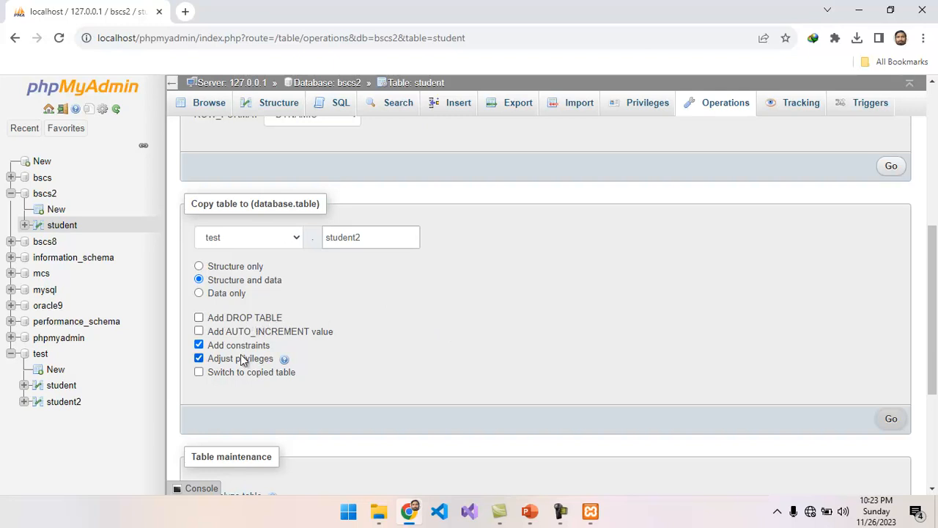
{"action": "left_click_drag", "start_coordinate": [931, 345], "coordinate": [936, 440]}
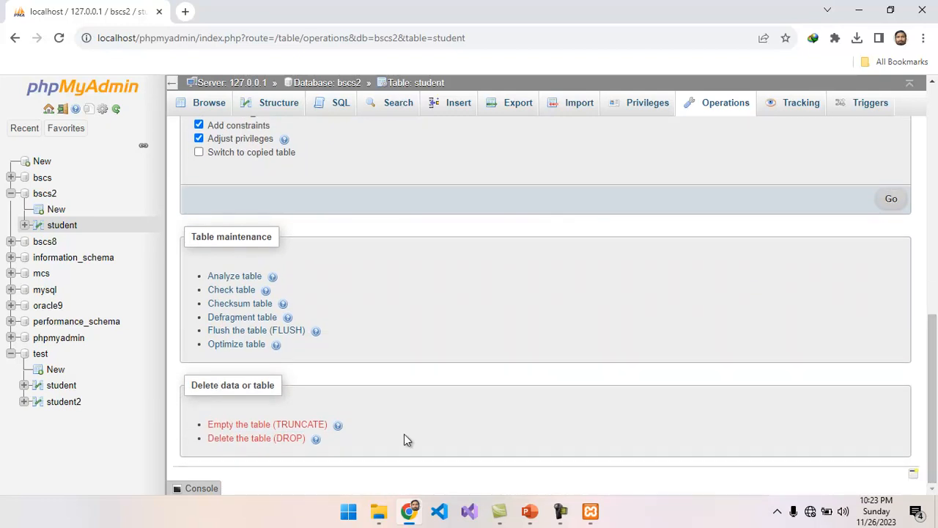
{"action": "left_click", "coordinate": [65, 405]}
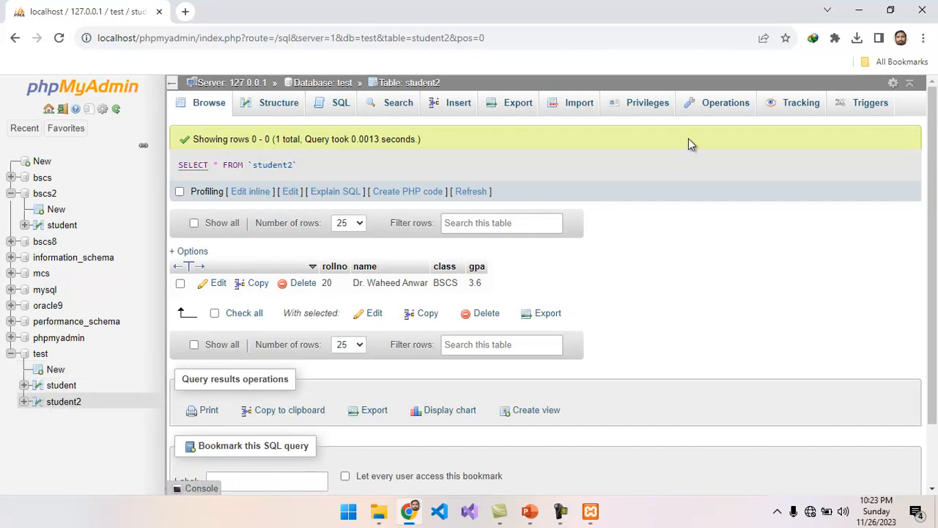
Step: Drop the student2 table from the test database via its Operations page
{"action": "left_click", "coordinate": [715, 110]}
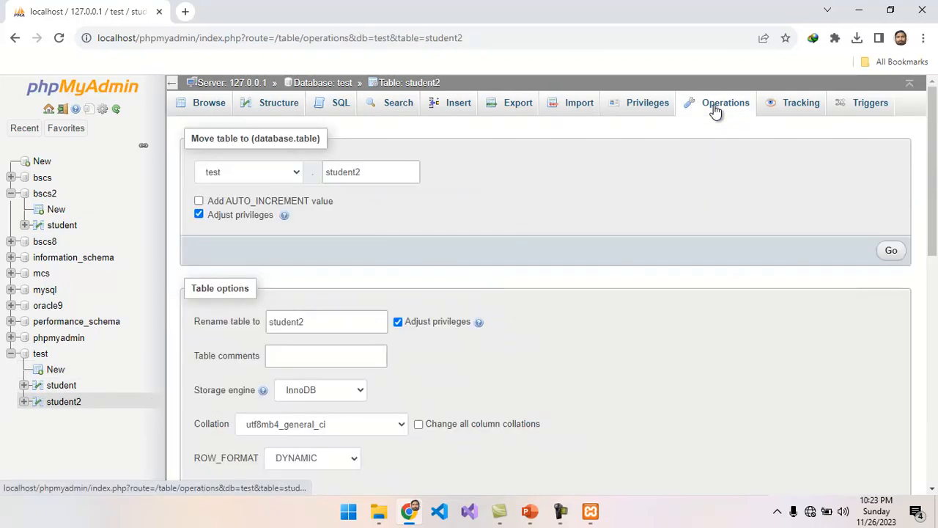
{"action": "left_click_drag", "start_coordinate": [936, 192], "coordinate": [927, 464]}
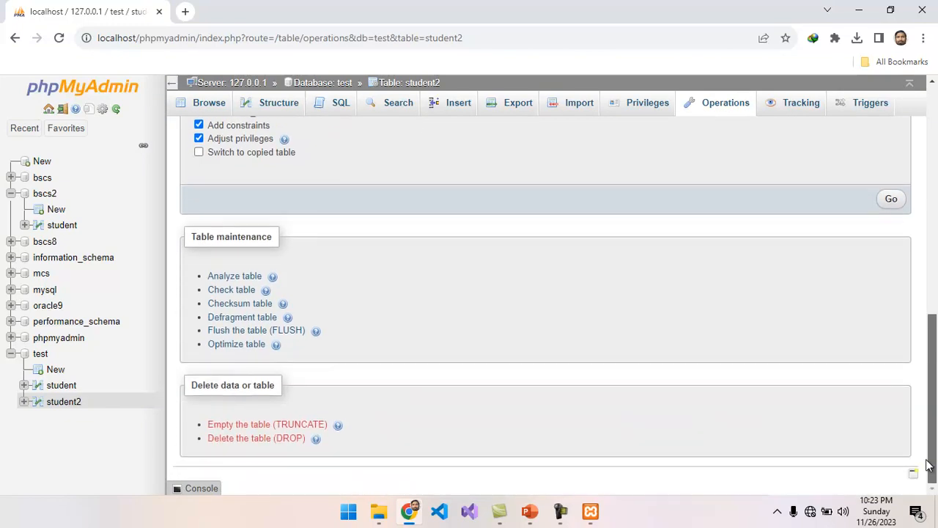
{"action": "left_click", "coordinate": [284, 438]}
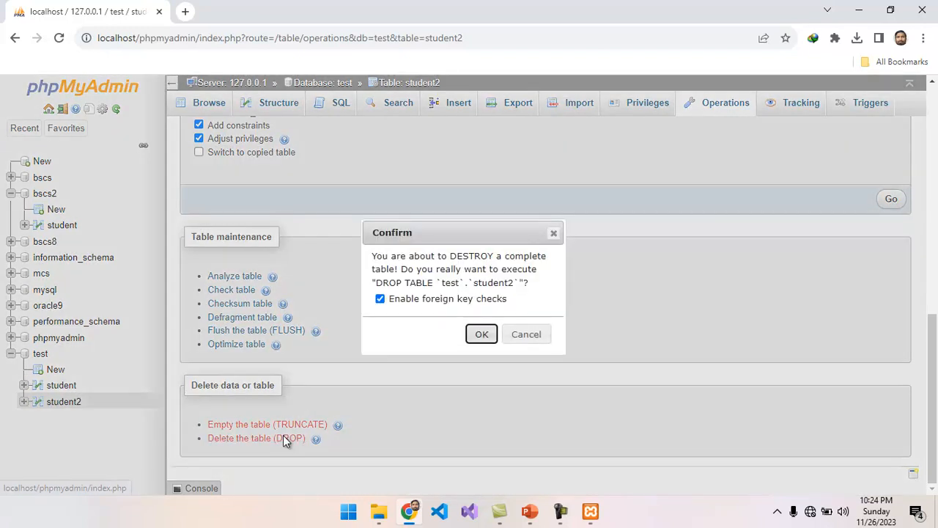
{"action": "left_click", "coordinate": [482, 334]}
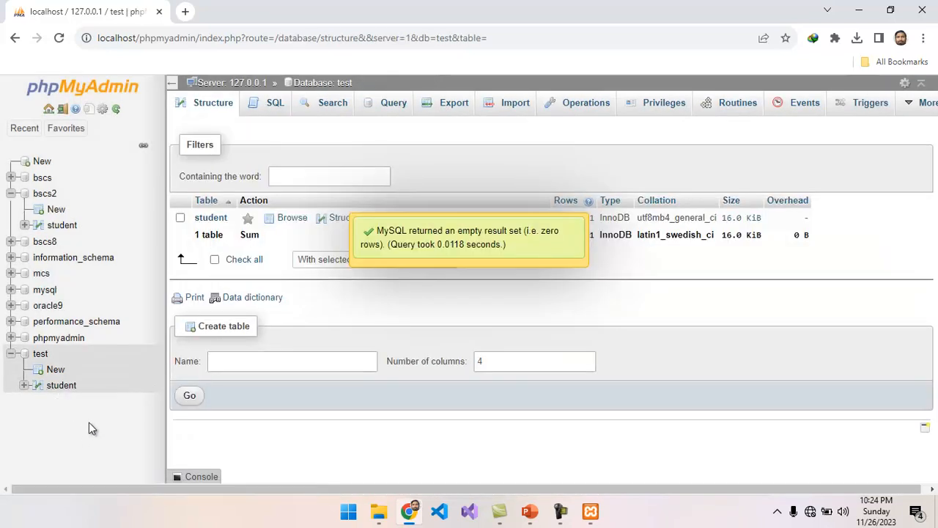
Step: Truncate test's student table from its Operations page, removing all rows
{"action": "left_click", "coordinate": [65, 387]}
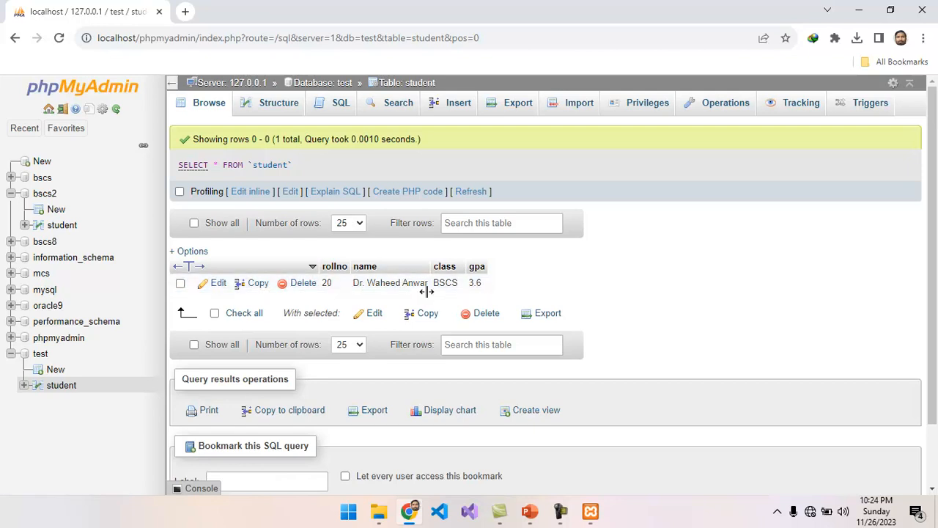
{"action": "left_click", "coordinate": [730, 105]}
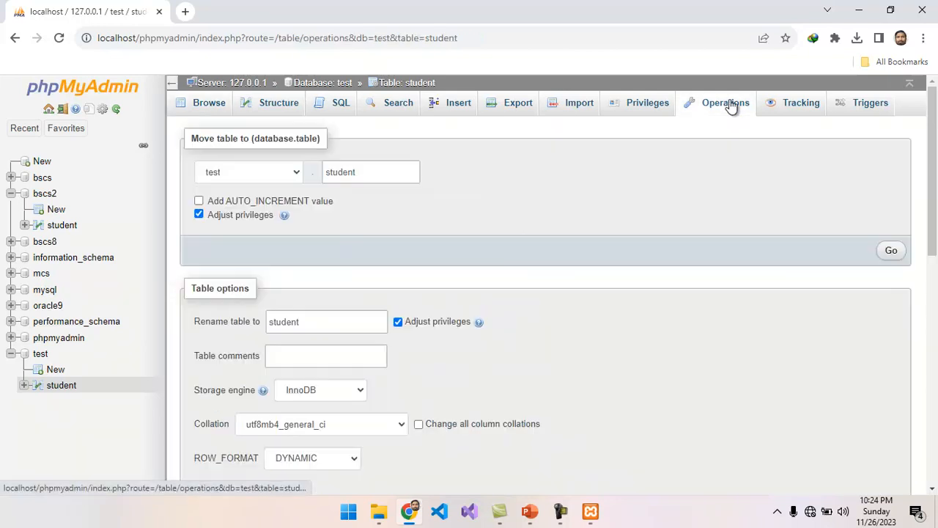
{"action": "left_click_drag", "start_coordinate": [936, 166], "coordinate": [936, 395]}
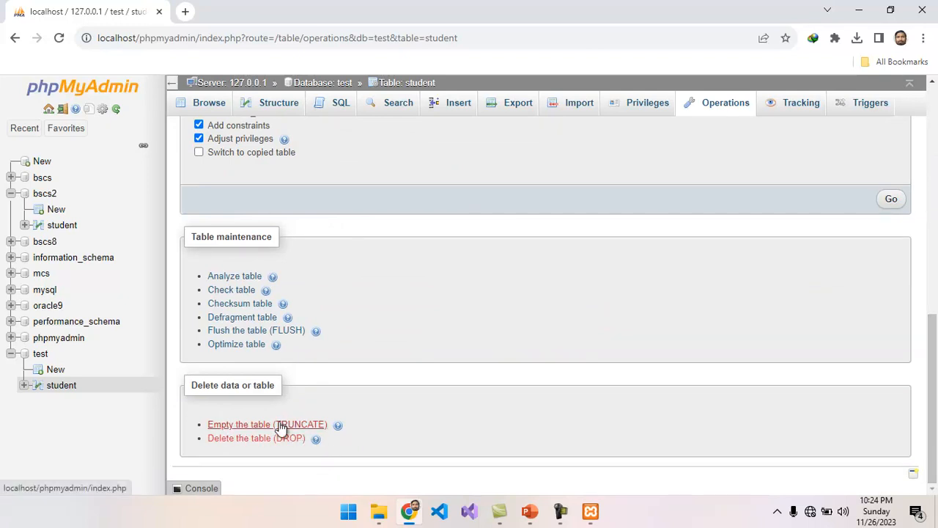
{"action": "left_click", "coordinate": [305, 426]}
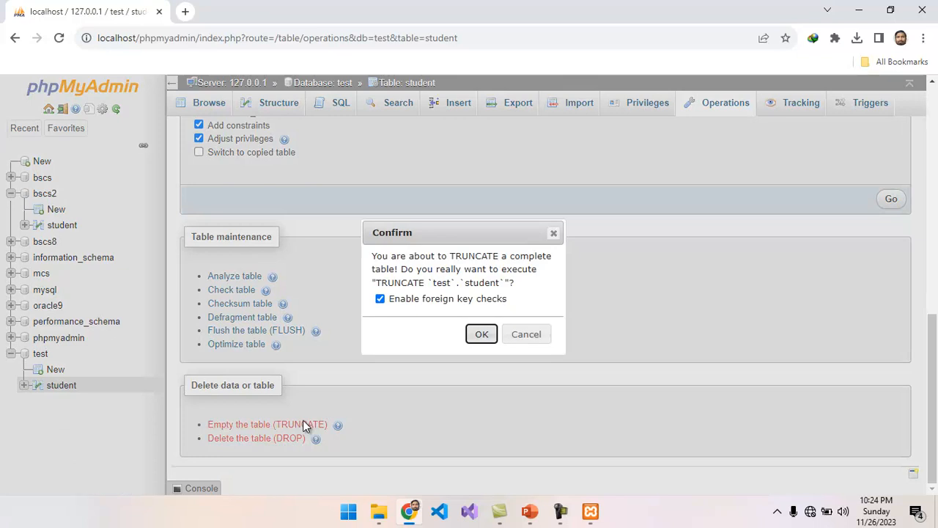
{"action": "left_click", "coordinate": [481, 334]}
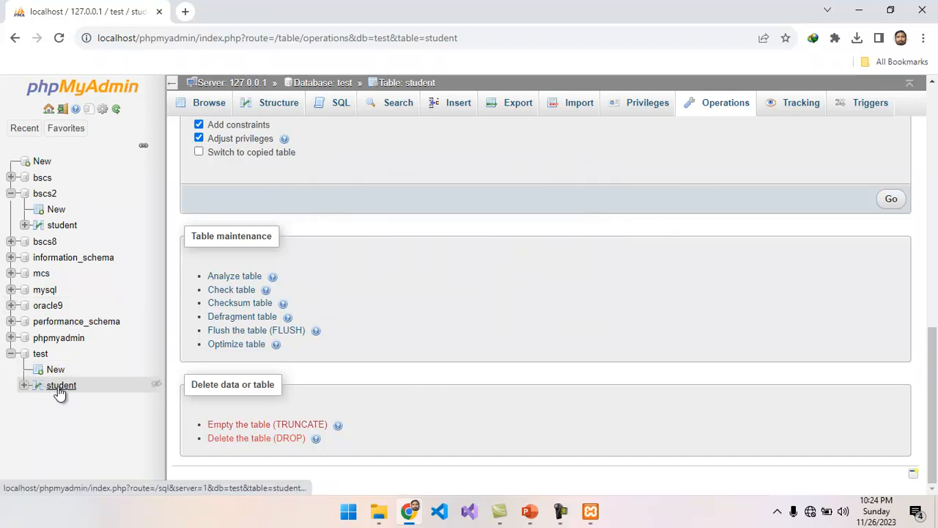
Step: Reopen the student table to confirm it is empty
{"action": "left_click", "coordinate": [59, 387]}
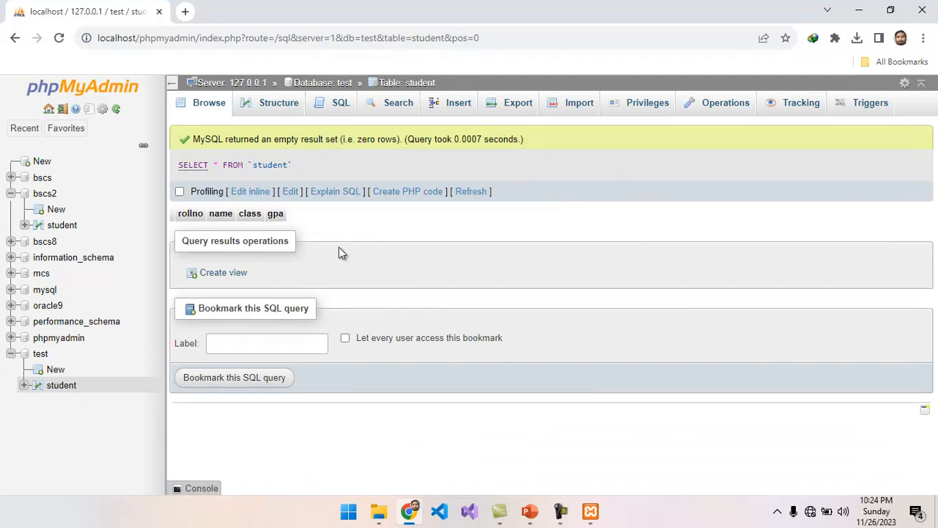
{"action": "left_click", "coordinate": [528, 511]}
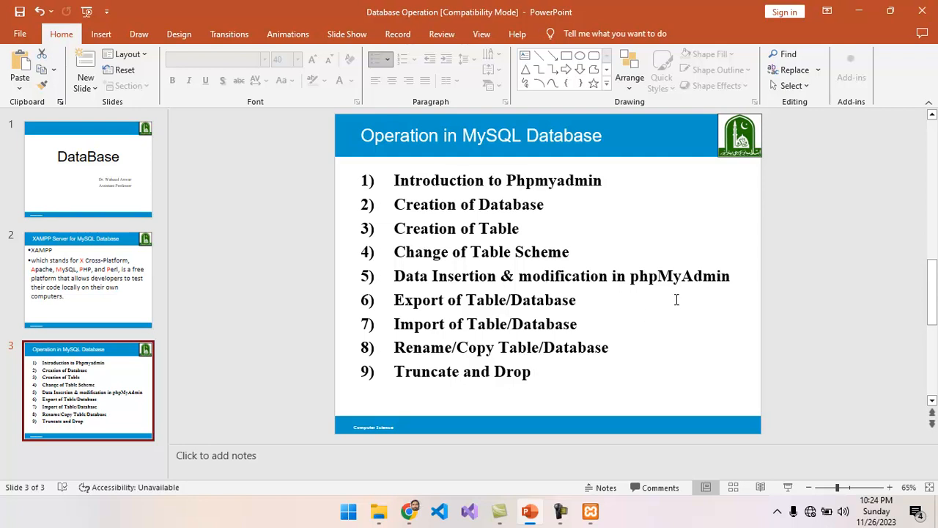
{"action": "left_click", "coordinate": [862, 13]}
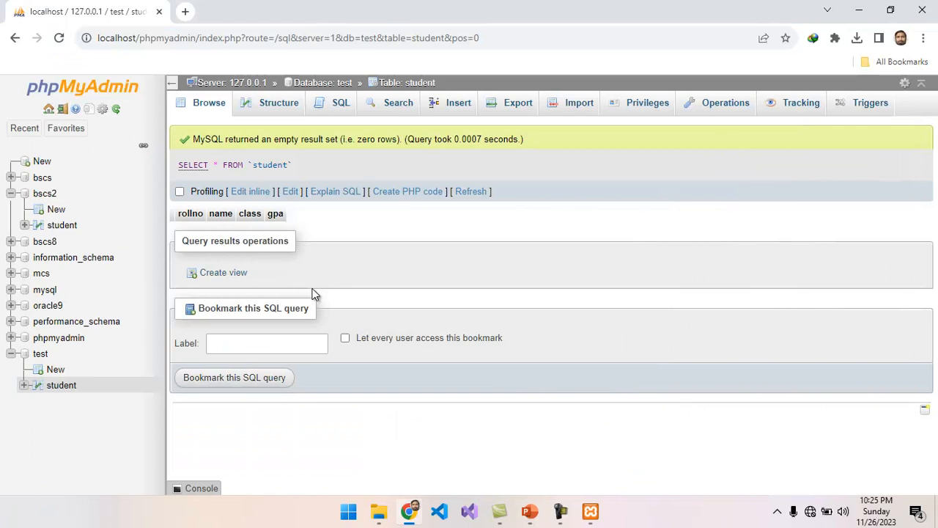